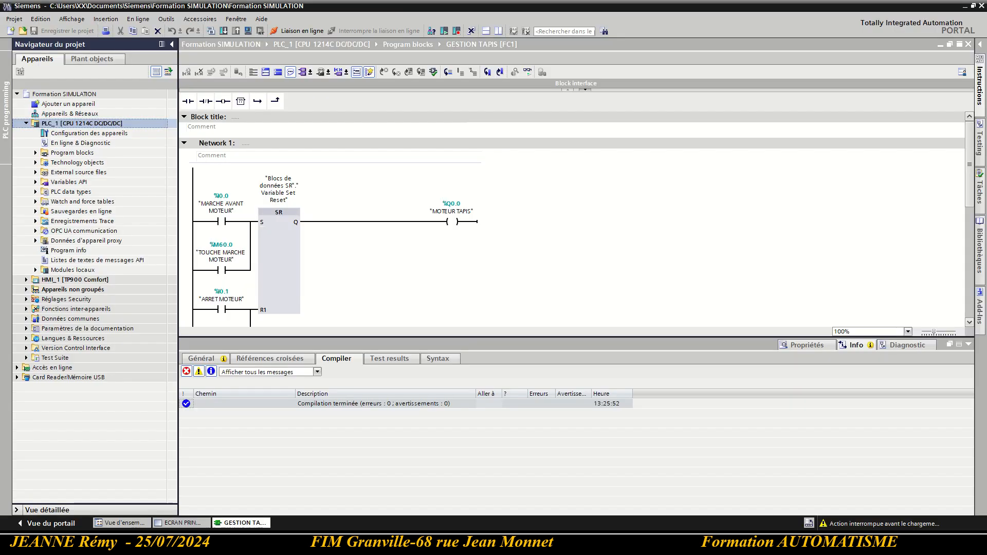
# - Review the devices of the Formation SIMULATION project, PLC_1 and HMI_1, in the project tree
pyautogui.click(49, 96)
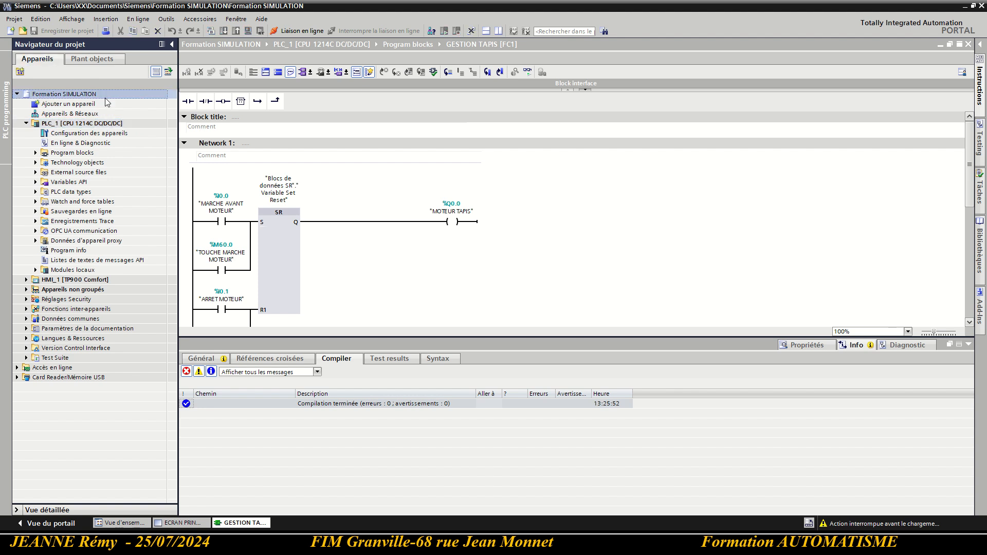
pyautogui.click(42, 124)
pyautogui.click(26, 124)
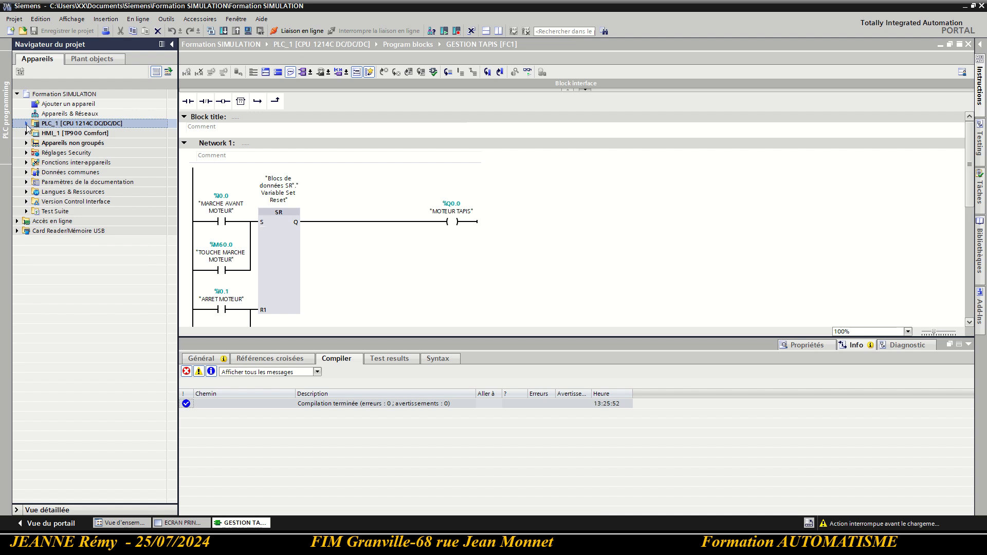
pyautogui.click(58, 135)
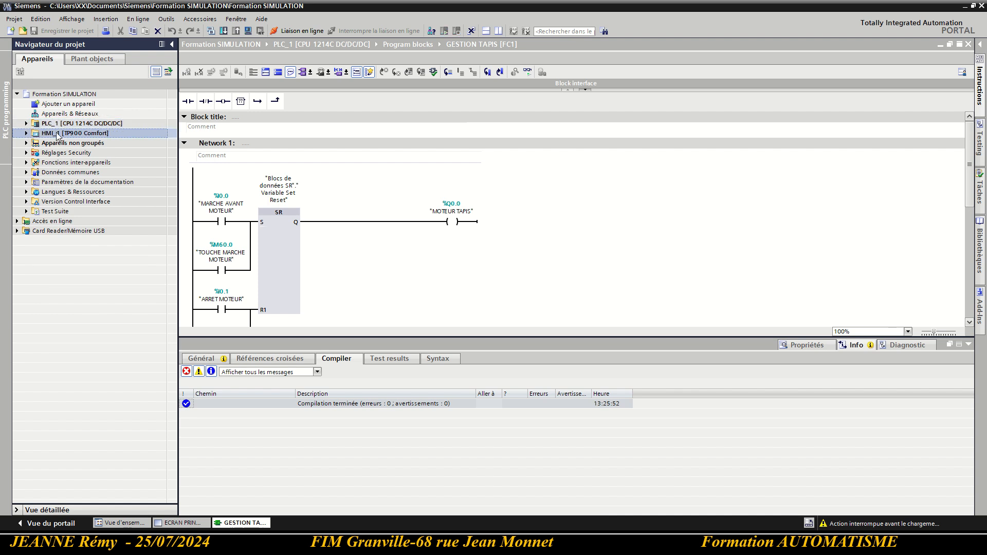
pyautogui.click(26, 124)
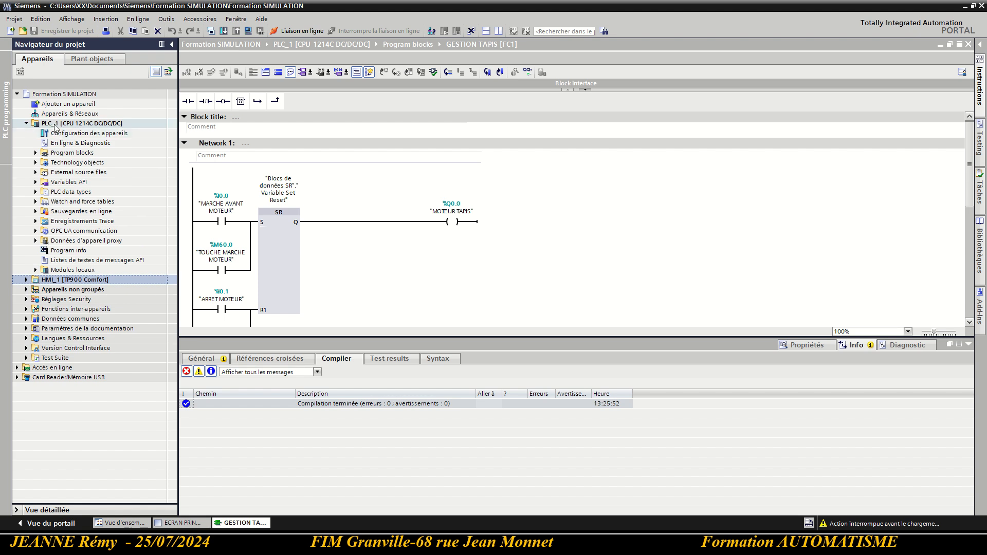
pyautogui.click(53, 124)
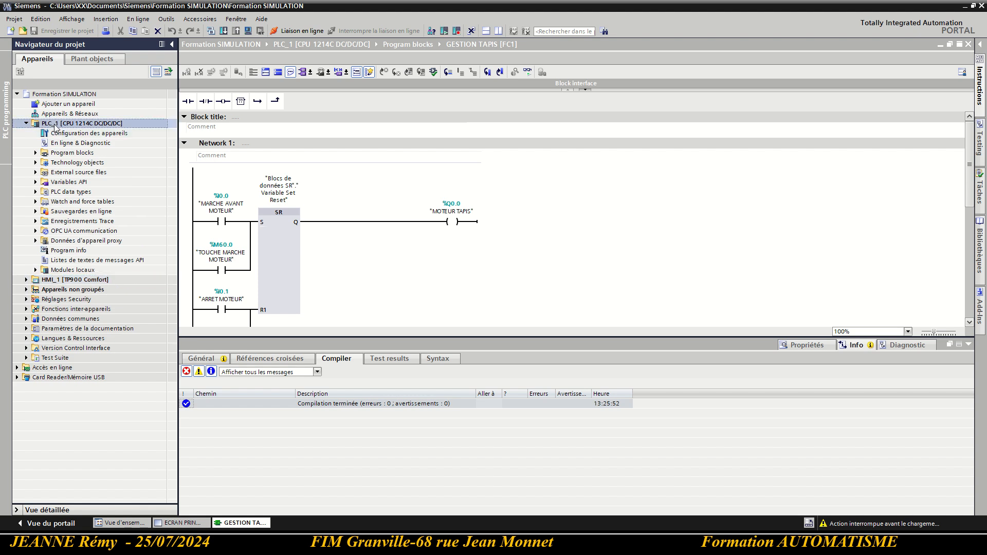
# - Show the program blocks of PLC_1 and go through the conveyor functions and the SR data block
pyautogui.click(36, 152)
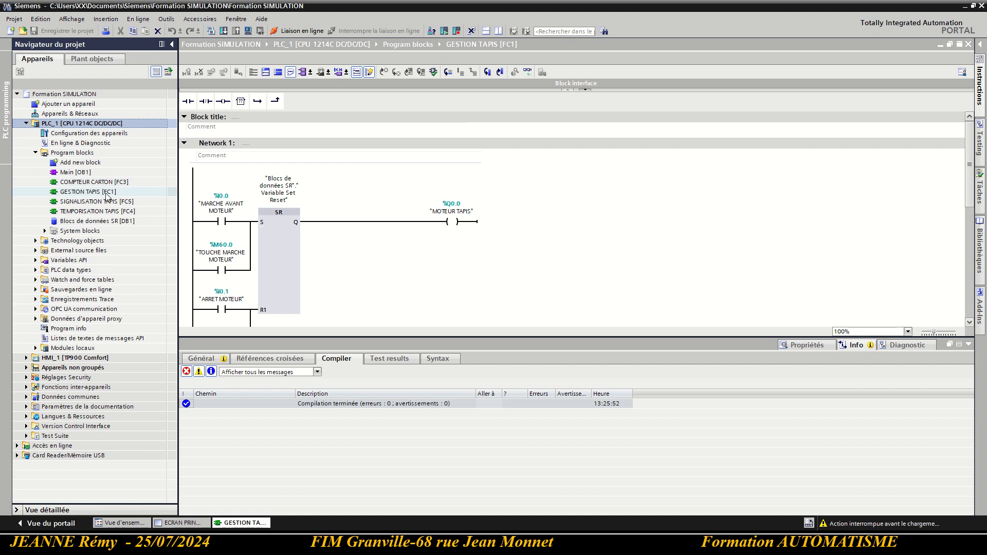
pyautogui.click(138, 193)
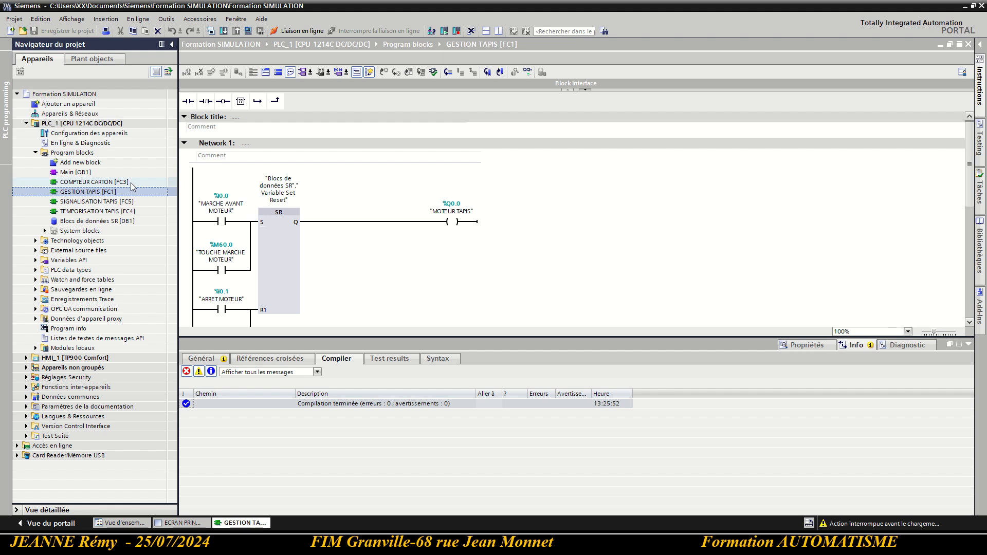
pyautogui.click(129, 202)
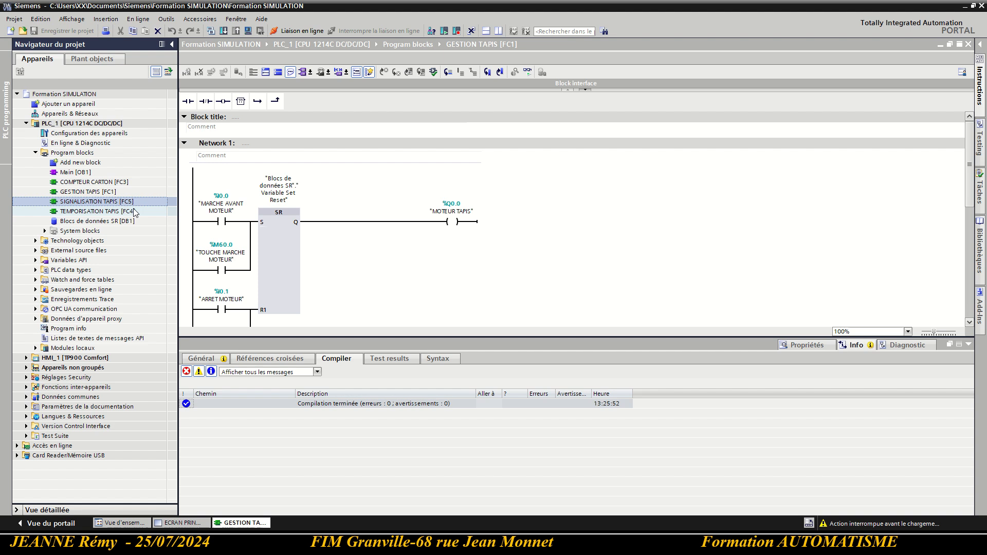
pyautogui.click(136, 211)
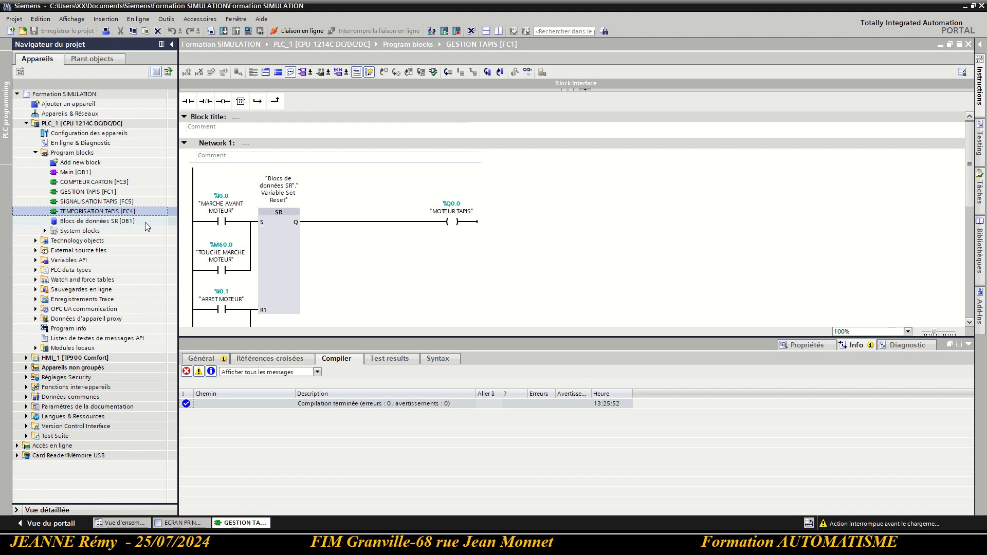
pyautogui.click(147, 222)
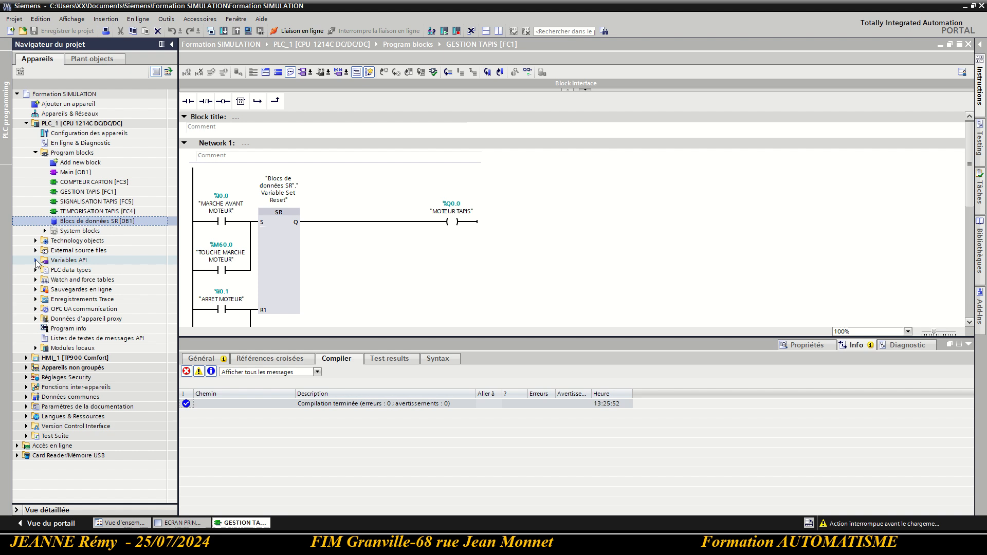
# - View all the PLC variables of PLC_1 at full height, and return to the GESTION TAPIS block
pyautogui.click(35, 261)
pyautogui.doubleClick(92, 270)
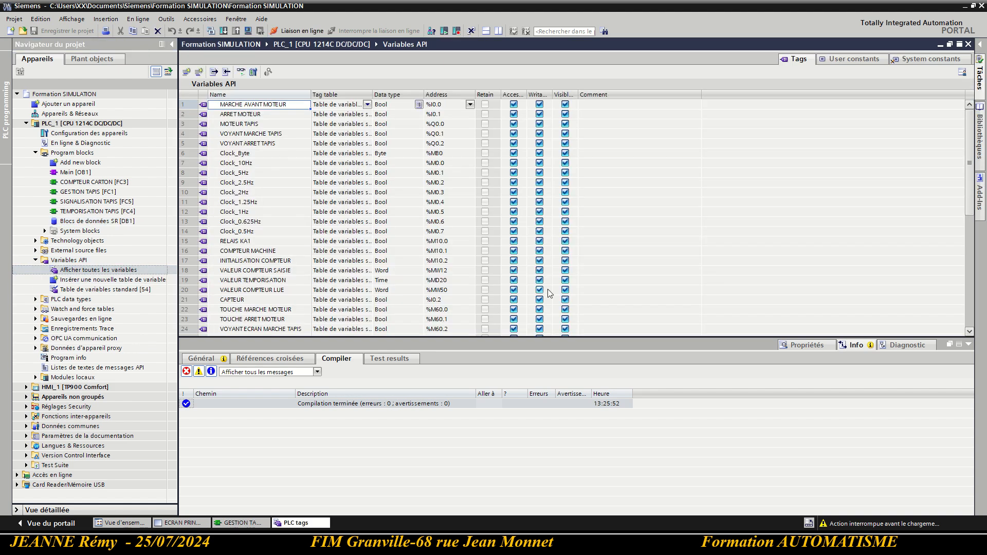
pyautogui.click(969, 344)
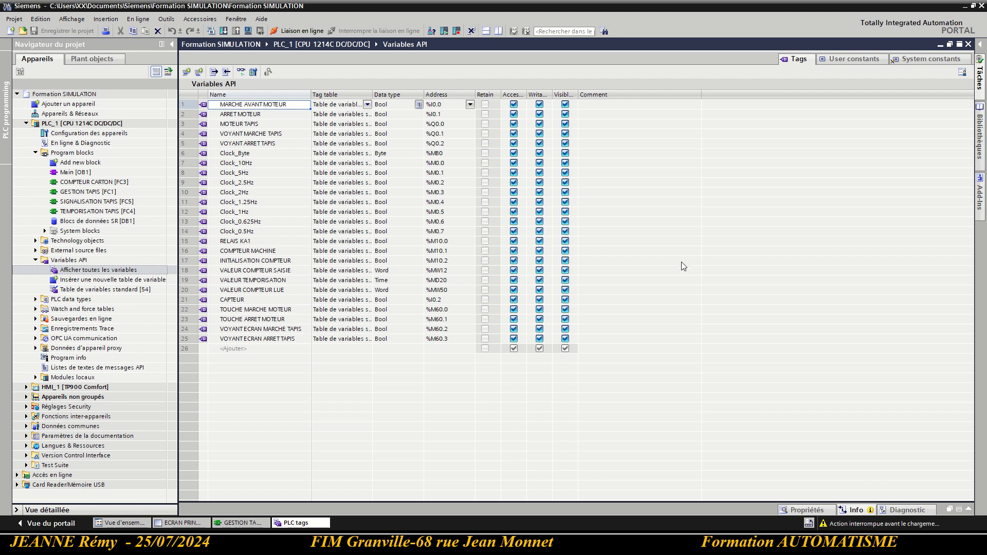
pyautogui.click(940, 45)
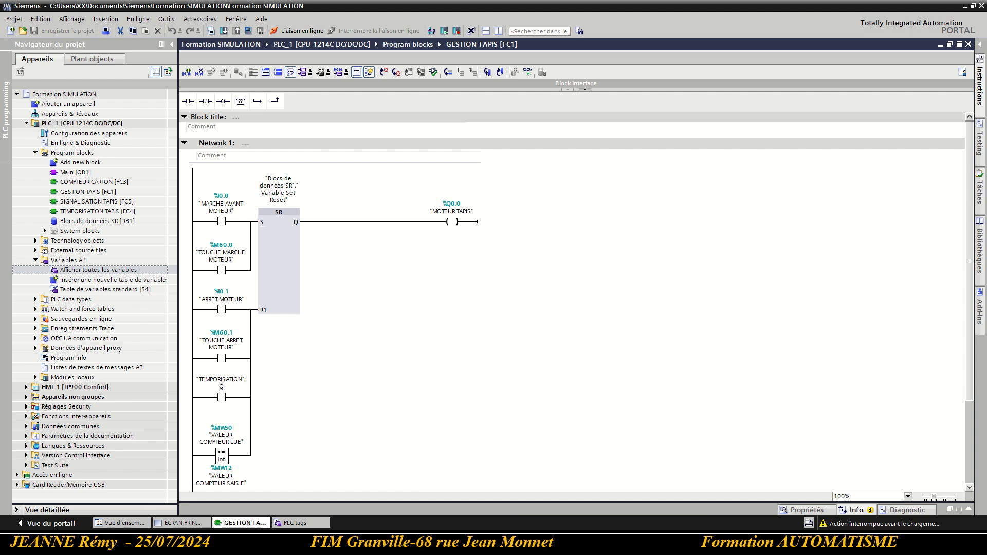
# - Locate the S7-PLCSIM V18 shortcut in the LOGICIELS SIEMENS folder and return to the project
pyautogui.click(530, 543)
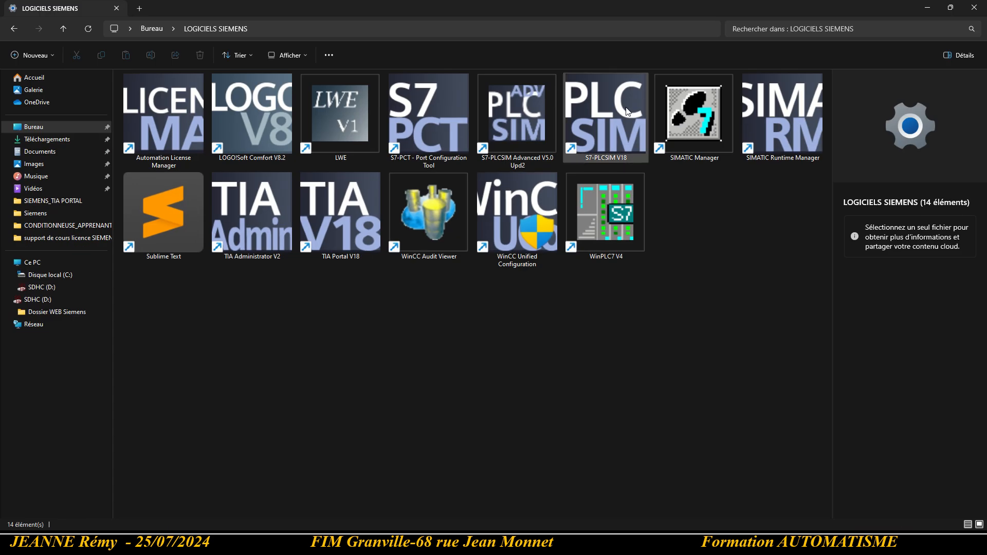
pyautogui.click(575, 160)
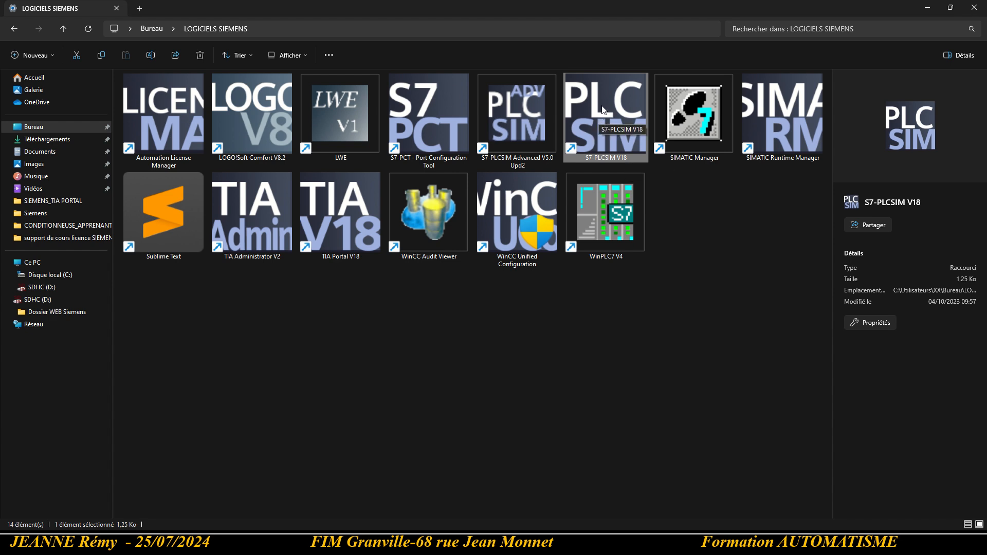
pyautogui.click(928, 9)
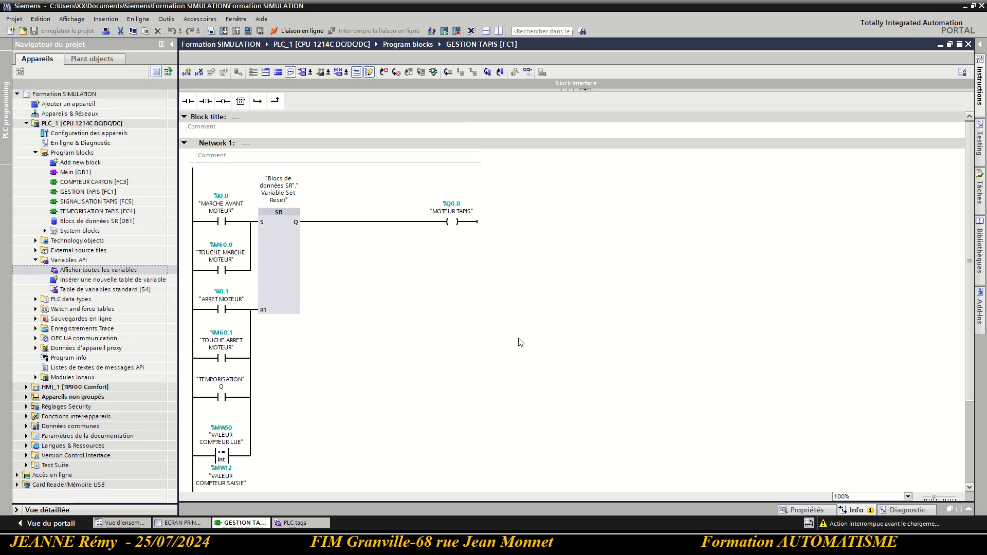
# - Start the simulation of PLC_1 and bring up the S7-PLCSIM V18 window at full screen
pyautogui.click(69, 126)
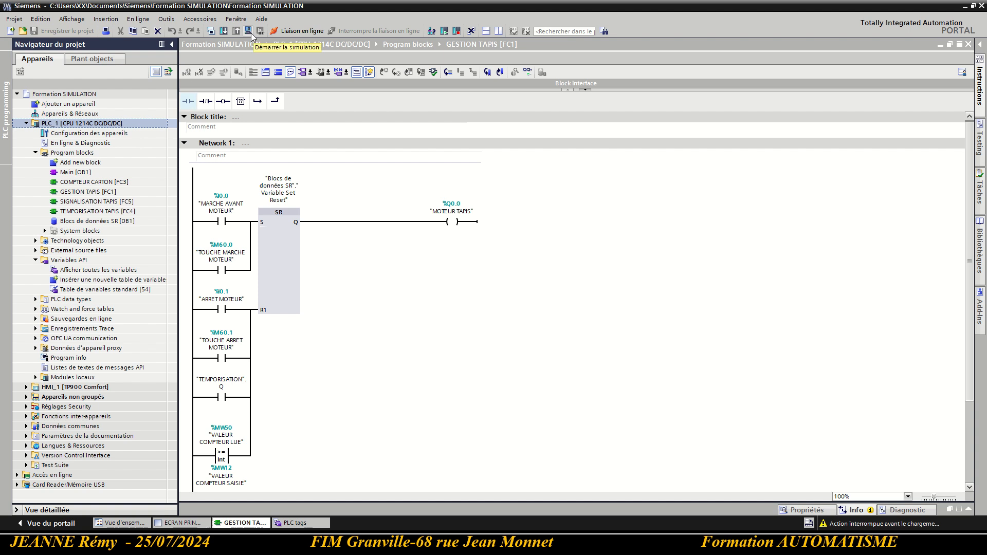
pyautogui.click(249, 32)
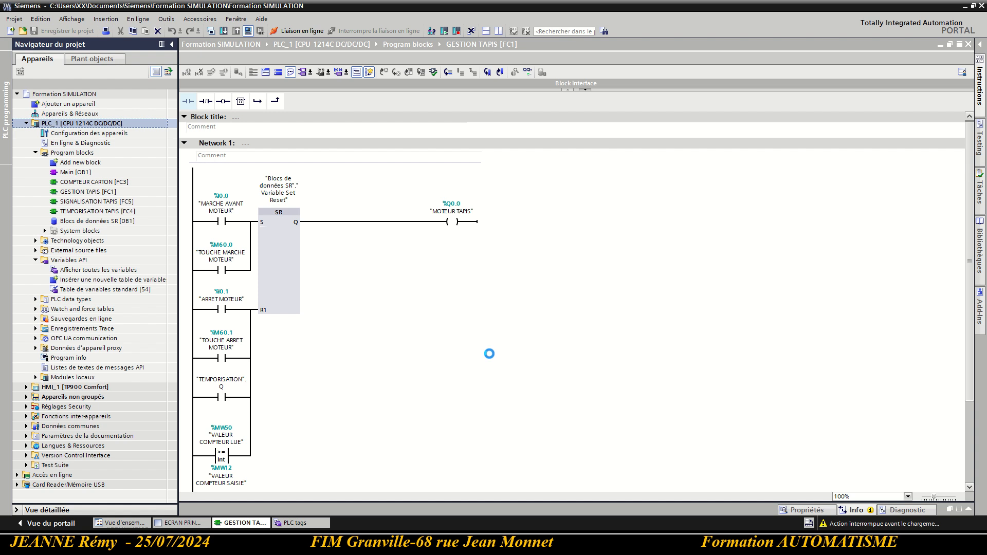
pyautogui.moveTo(534, 550); pyautogui.dragTo(328, 1)
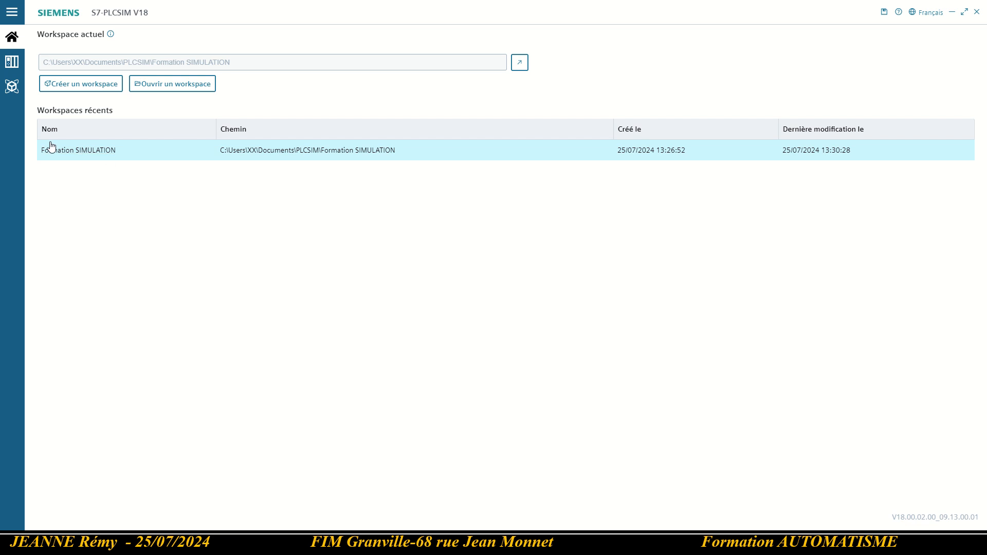
pyautogui.moveTo(310, 11); pyautogui.dragTo(462, 100)
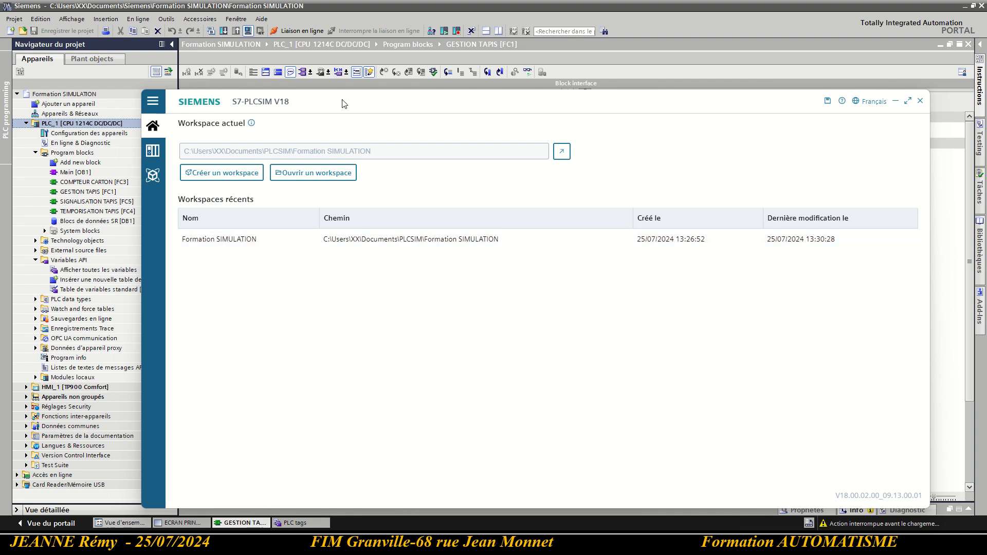
pyautogui.moveTo(344, 103); pyautogui.dragTo(270, 2)
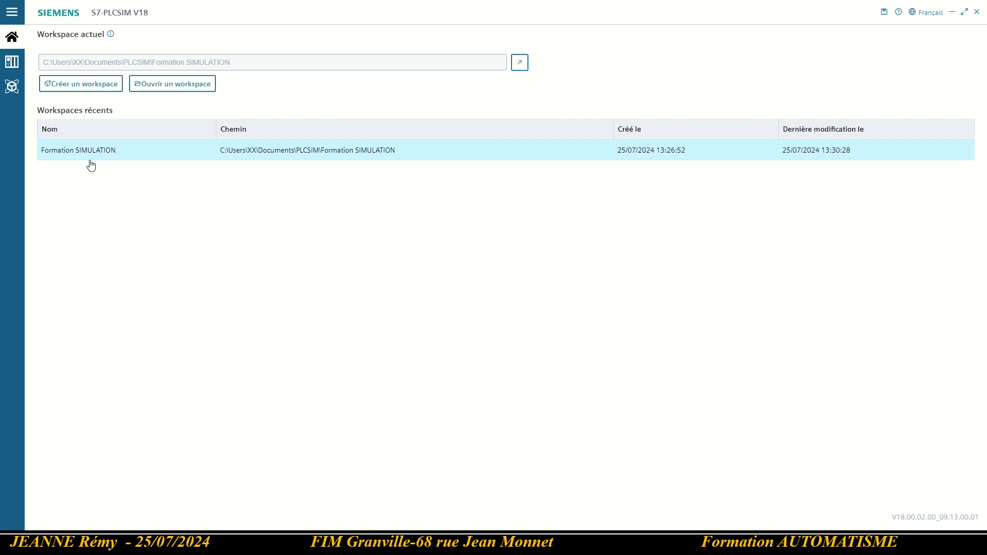
pyautogui.click(78, 85)
pyautogui.doubleClick(233, 11)
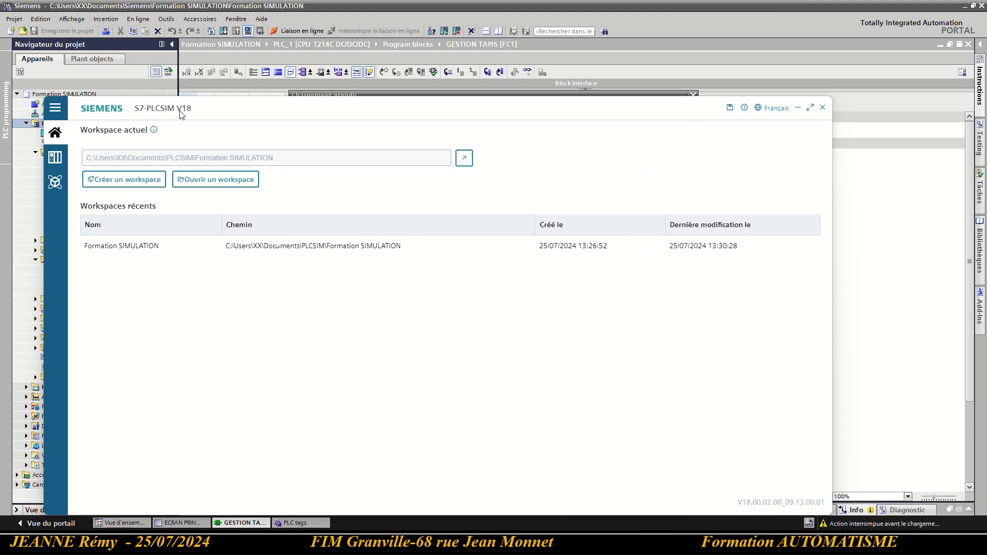
pyautogui.moveTo(179, 110); pyautogui.dragTo(240, 113)
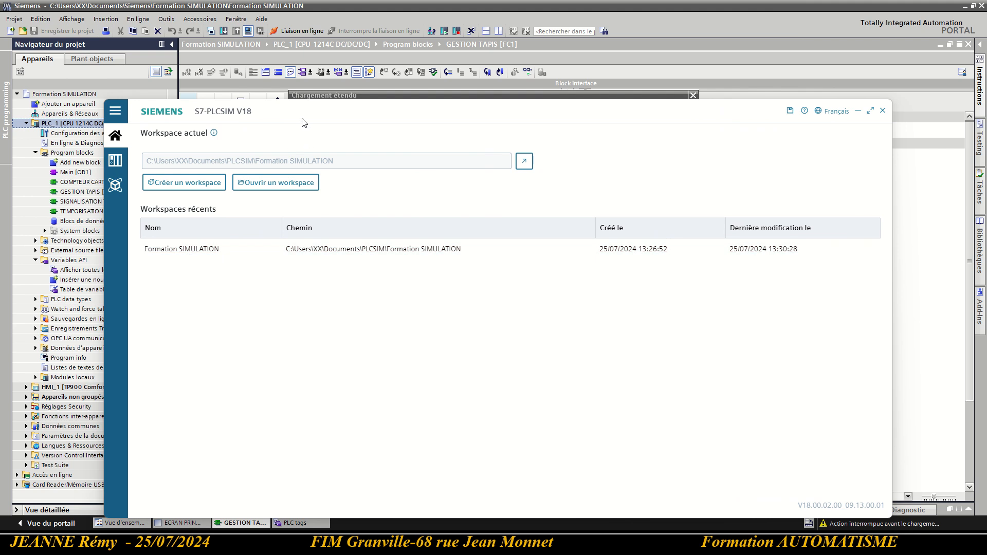
pyautogui.moveTo(302, 118); pyautogui.dragTo(235, 1)
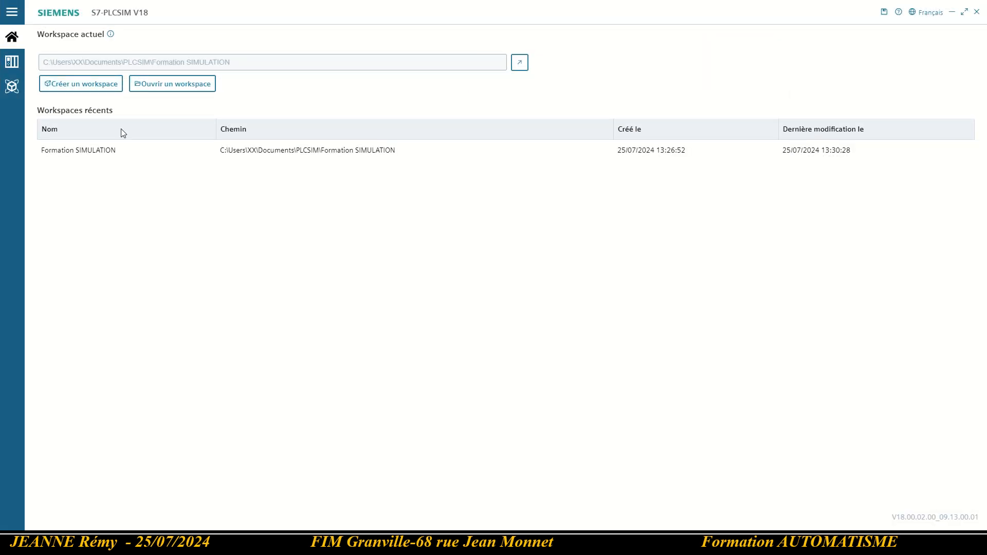
# - Check the recent Formation SIMULATION workspace and display the information note about the current workspace
pyautogui.click(104, 150)
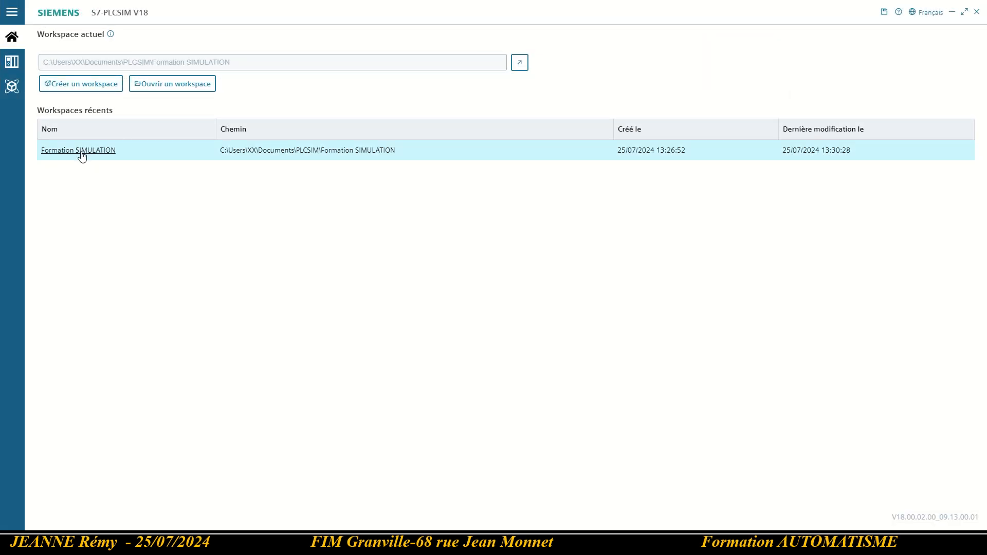
pyautogui.click(109, 36)
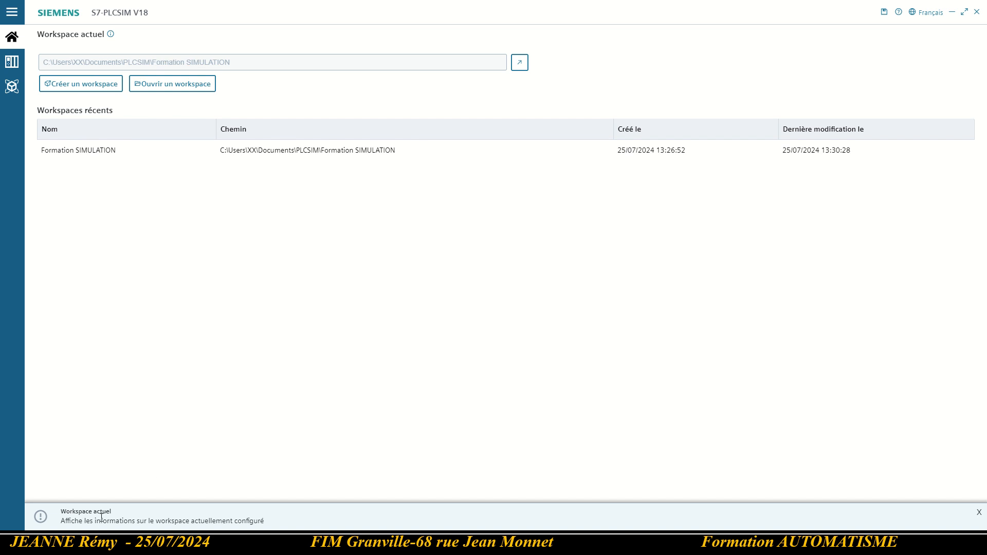
pyautogui.moveTo(78, 523); pyautogui.dragTo(229, 523)
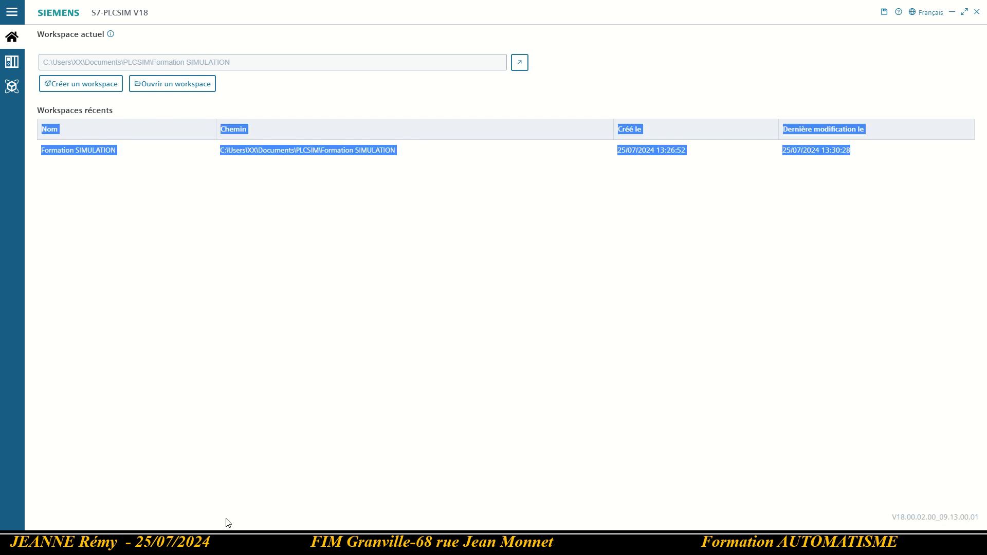
pyautogui.click(110, 35)
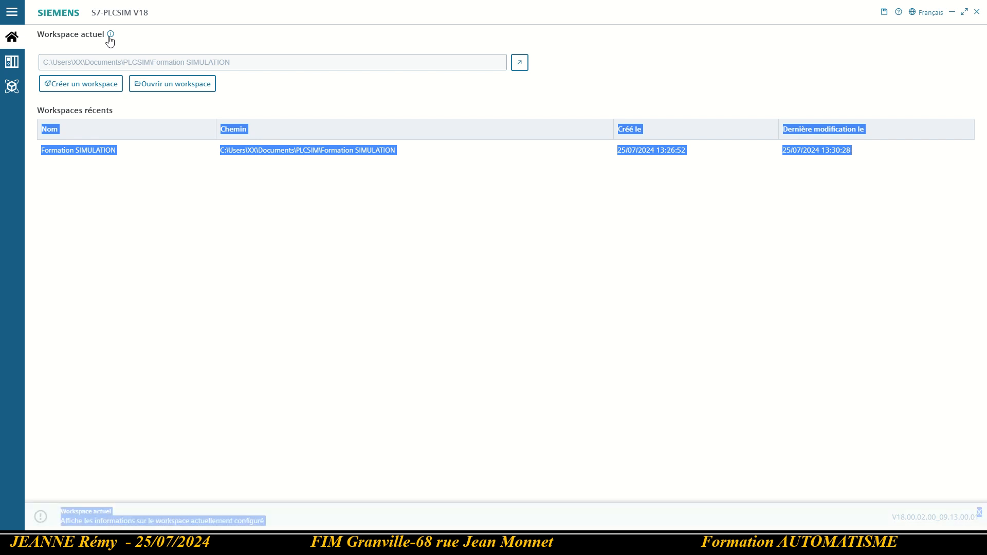
pyautogui.click(248, 432)
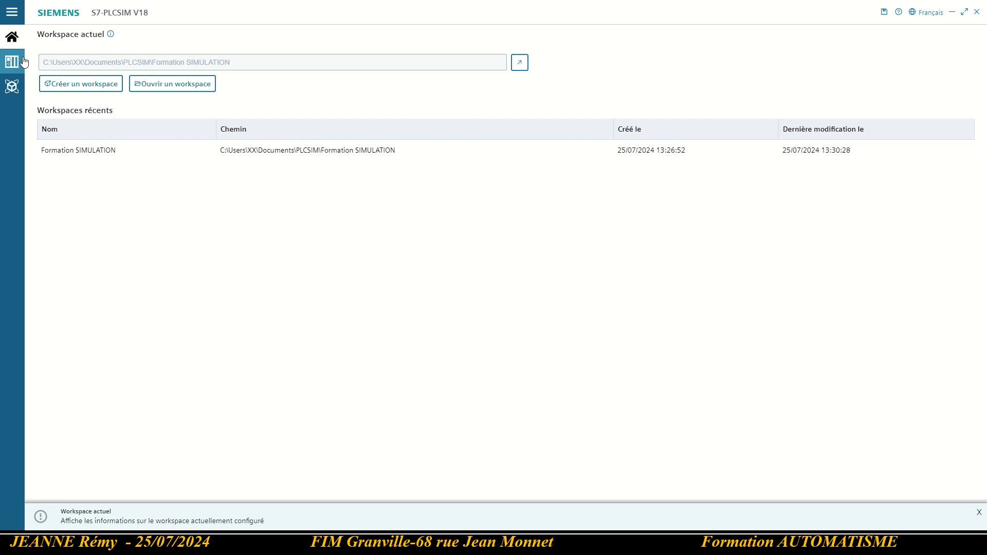
# - Open the CPU list of the Formation SIMULATION workspace and examine its S7-1200 instance against the project's PLC
pyautogui.click(12, 17)
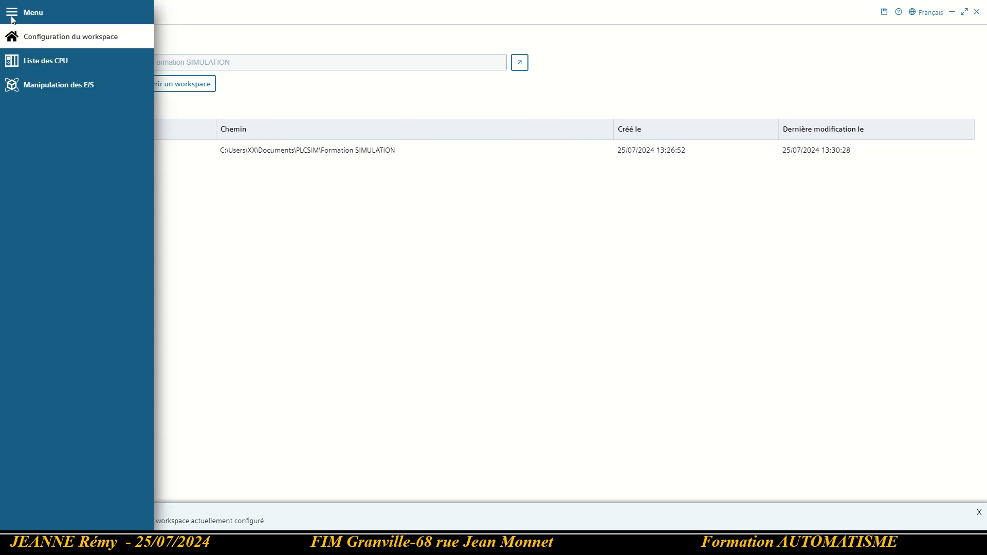
pyautogui.click(69, 72)
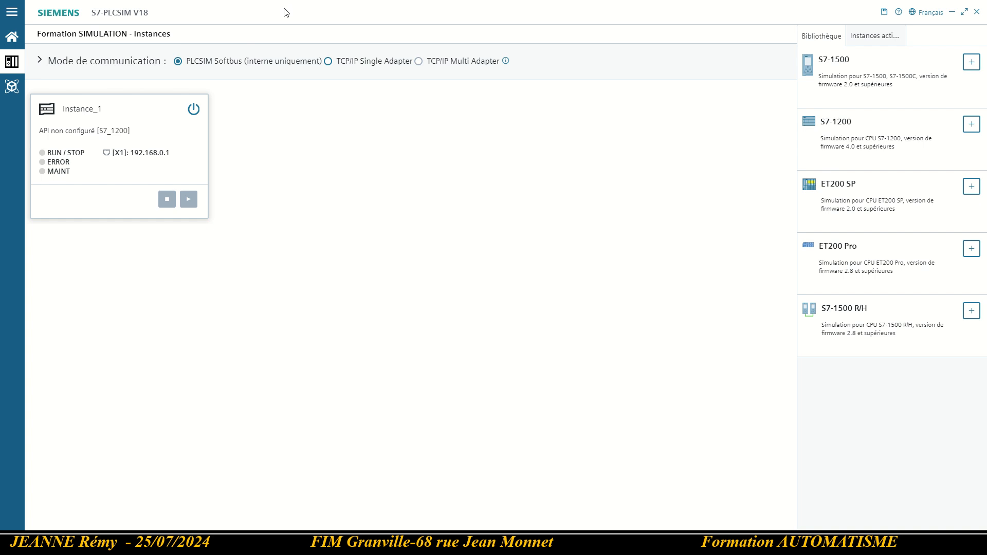
pyautogui.moveTo(283, 10); pyautogui.dragTo(537, 94)
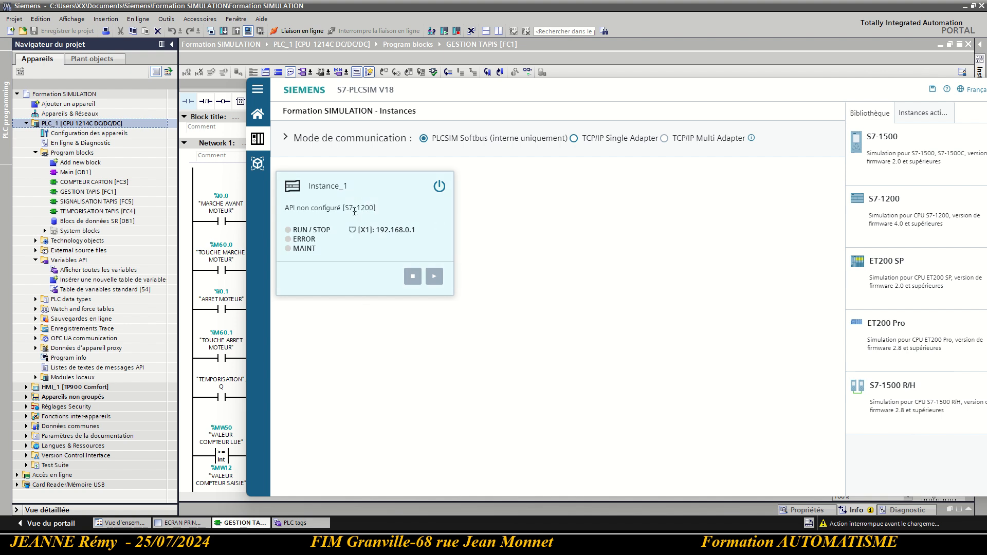
pyautogui.moveTo(610, 88); pyautogui.dragTo(441, 5)
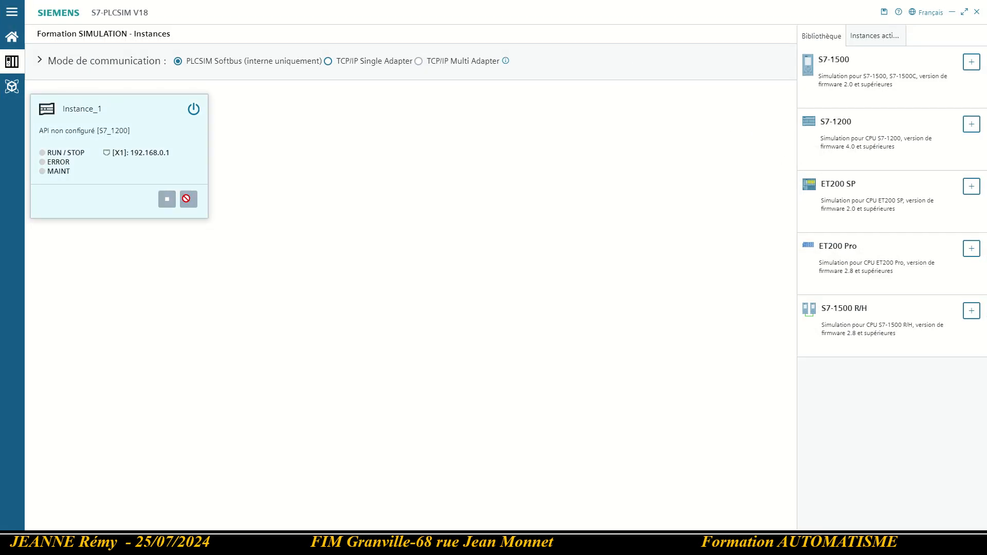
# - Add another S7-1200 CPU instance from the library to the workspace and select Instance_1
pyautogui.click(971, 126)
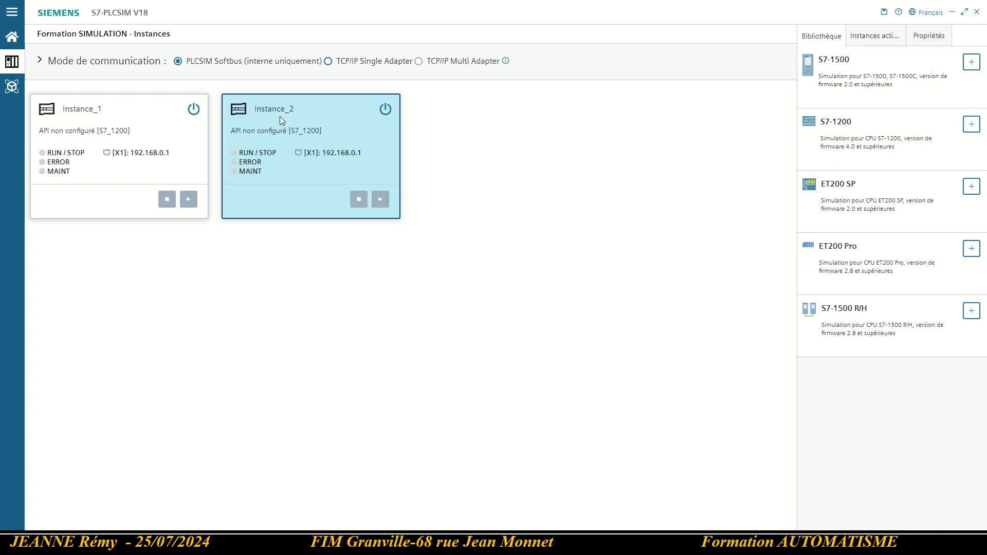
pyautogui.click(174, 129)
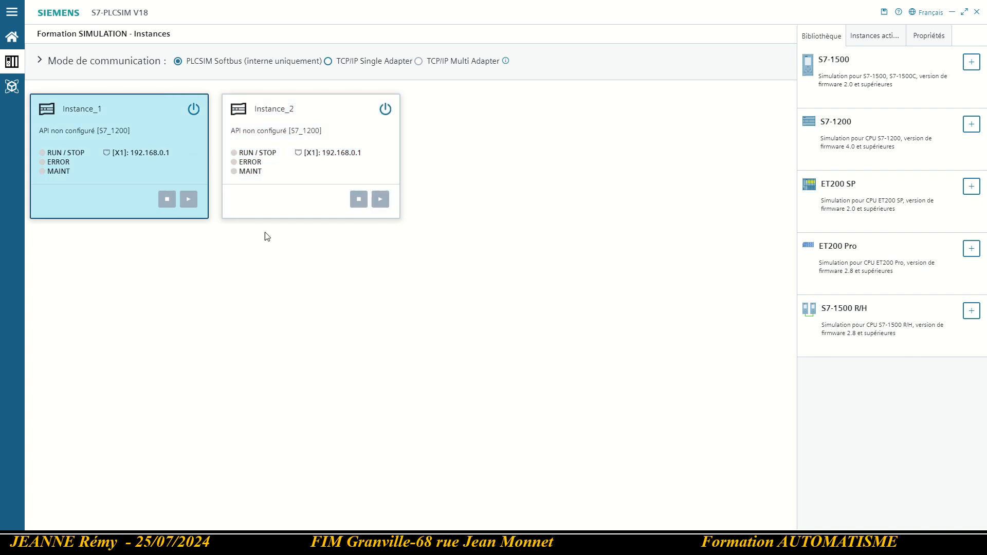
# - Open the properties of Instance_2 and delete this extra S7-1200 instance from the workspace
pyautogui.click(269, 201)
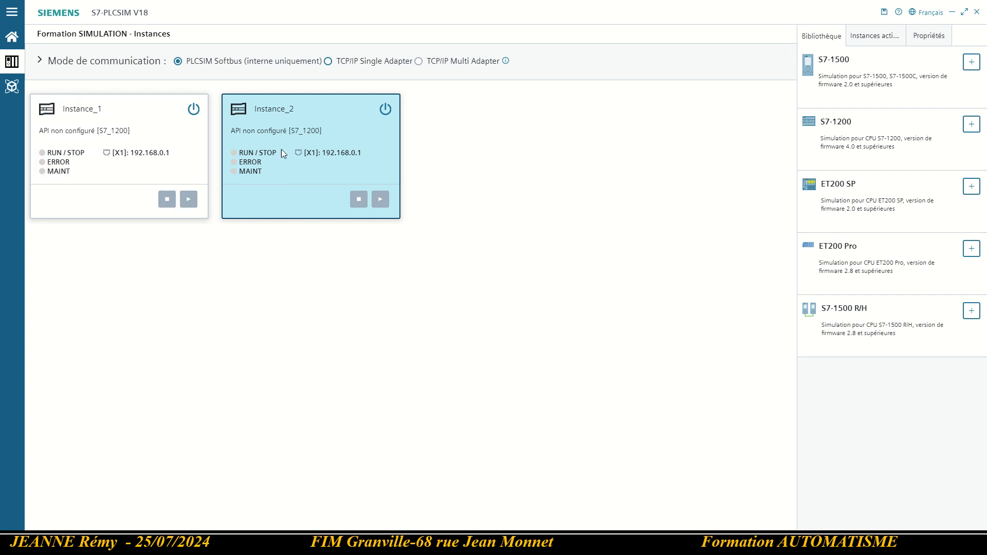
pyautogui.click(128, 113)
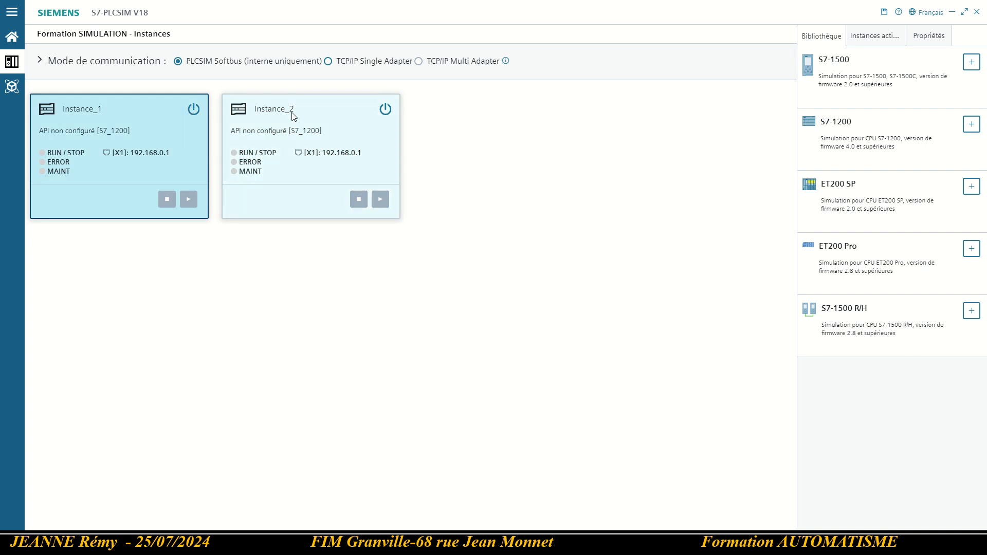
pyautogui.click(276, 110)
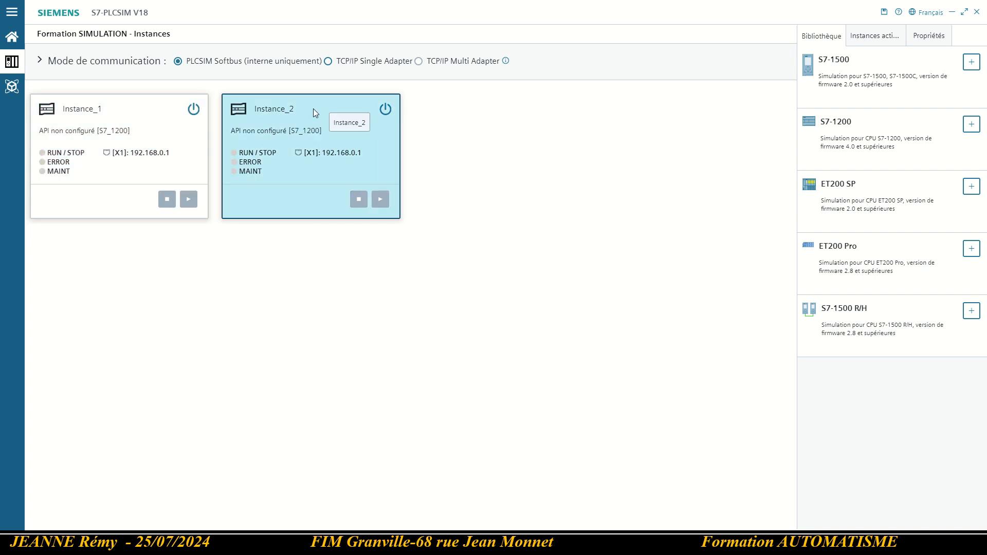
pyautogui.doubleClick(301, 106)
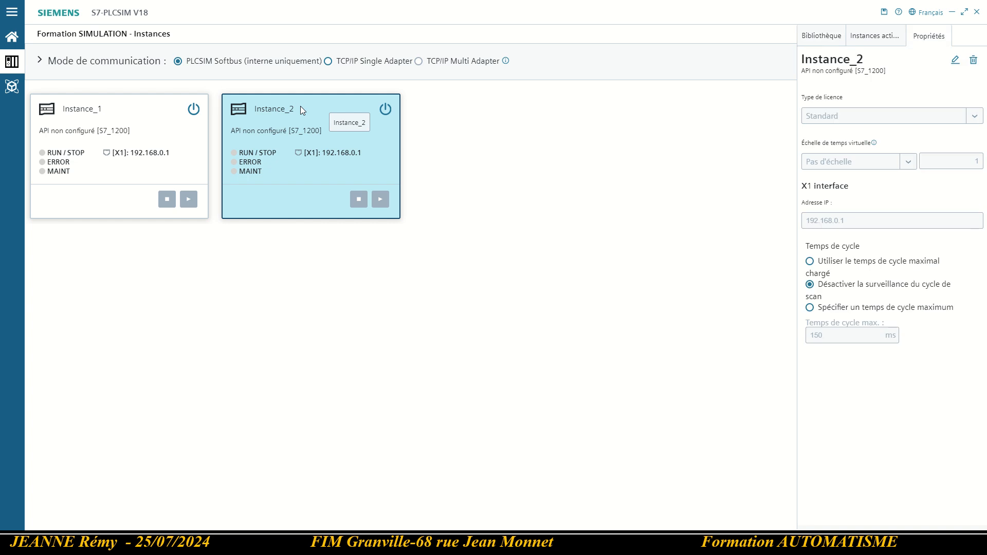
pyautogui.click(974, 61)
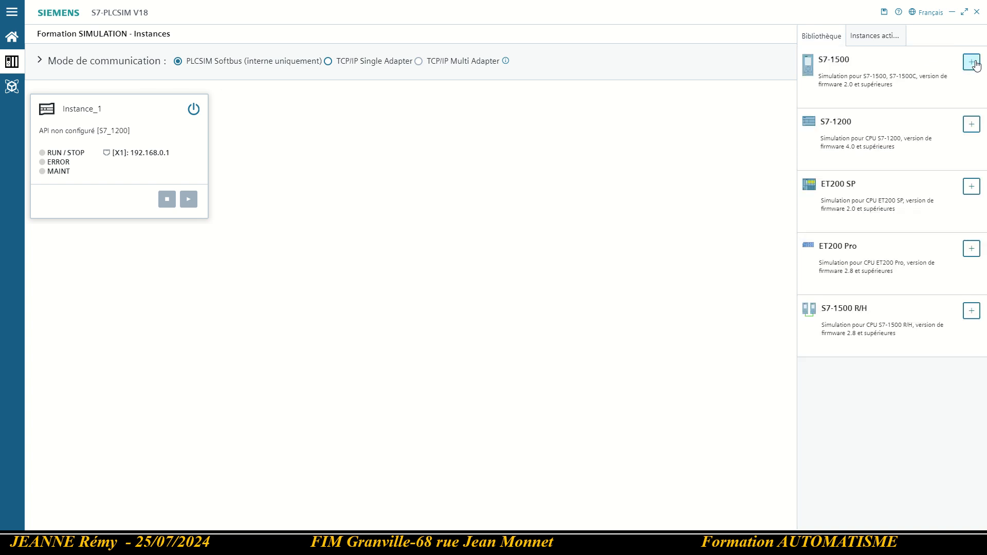
# - Review the properties of Instance_1 and the lists of active instances, and return to the CPU library
pyautogui.click(175, 163)
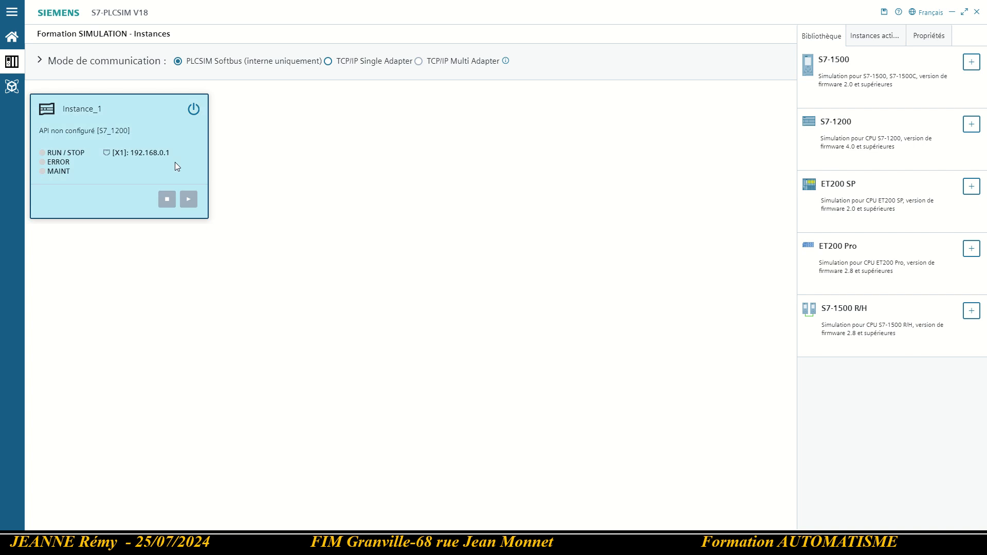
pyautogui.click(938, 48)
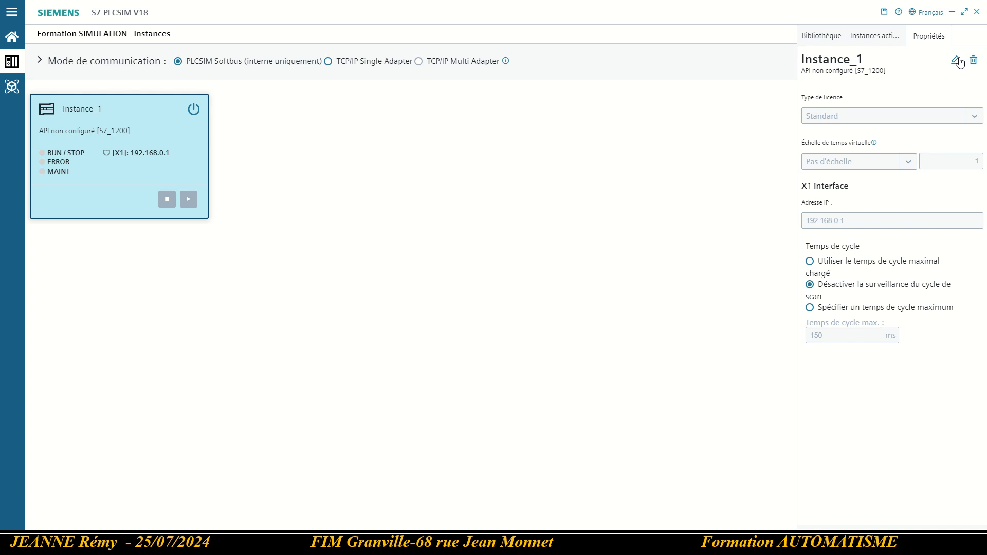
pyautogui.moveTo(565, 35); pyautogui.dragTo(660, 170)
pyautogui.click(428, 176)
pyautogui.click(875, 41)
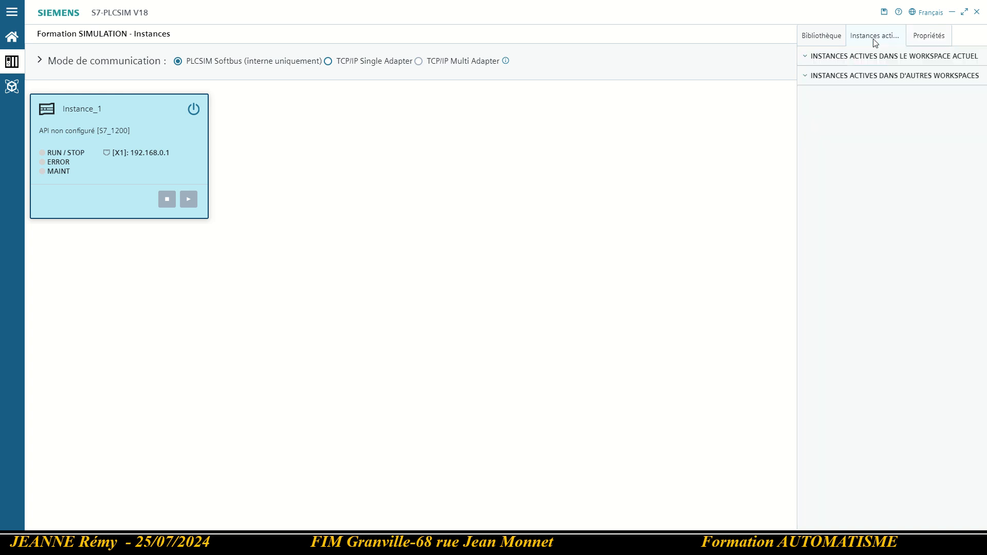
pyautogui.click(816, 39)
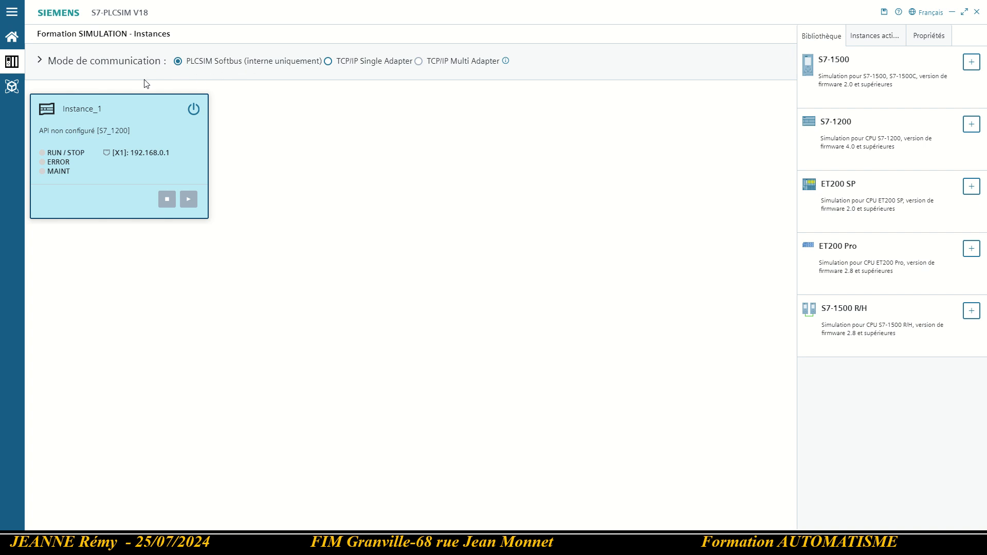
# - Expand the communication mode diagrams, try TCP/IP Single Adapter and TCP/IP Multi Adapter, and go back to PLCSIM Softbus
pyautogui.click(41, 60)
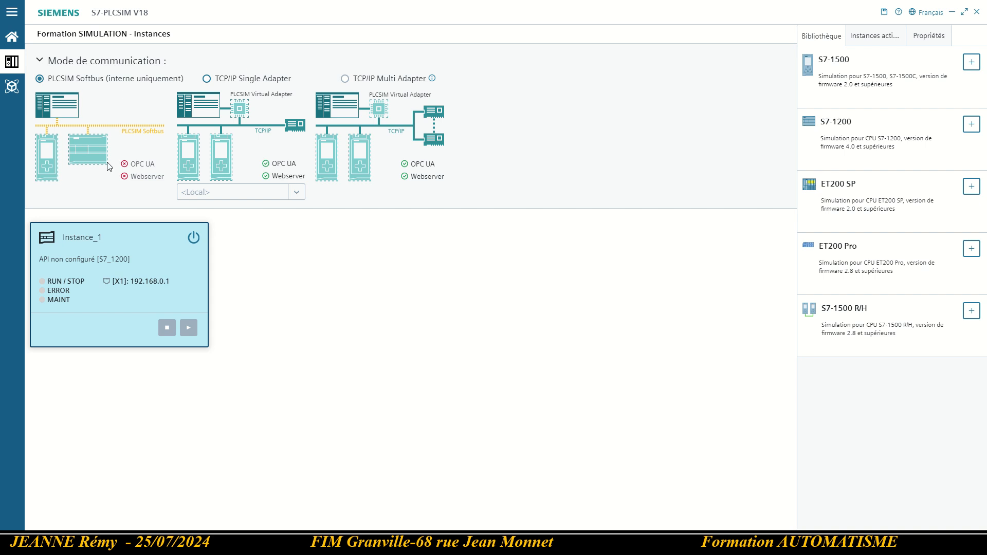
pyautogui.doubleClick(236, 20)
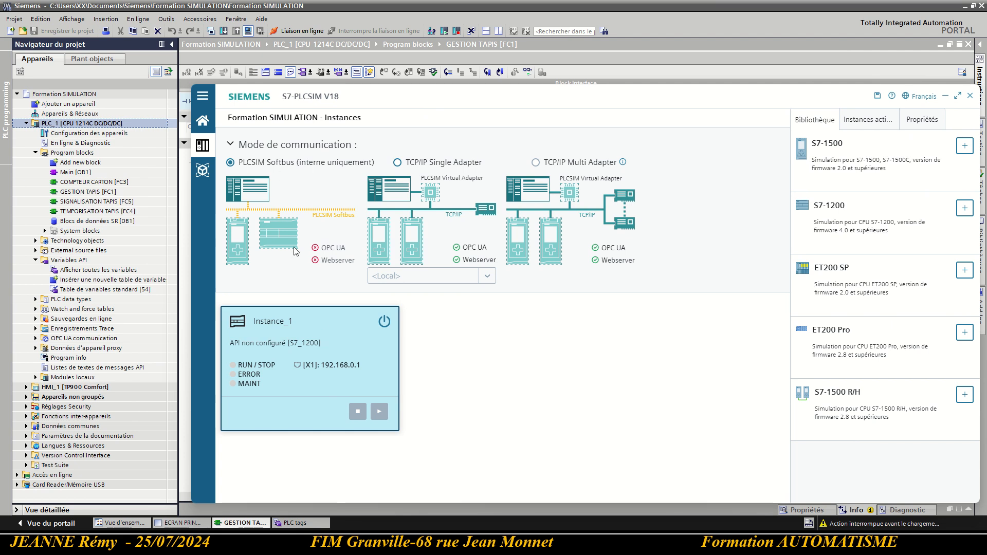
pyautogui.click(398, 163)
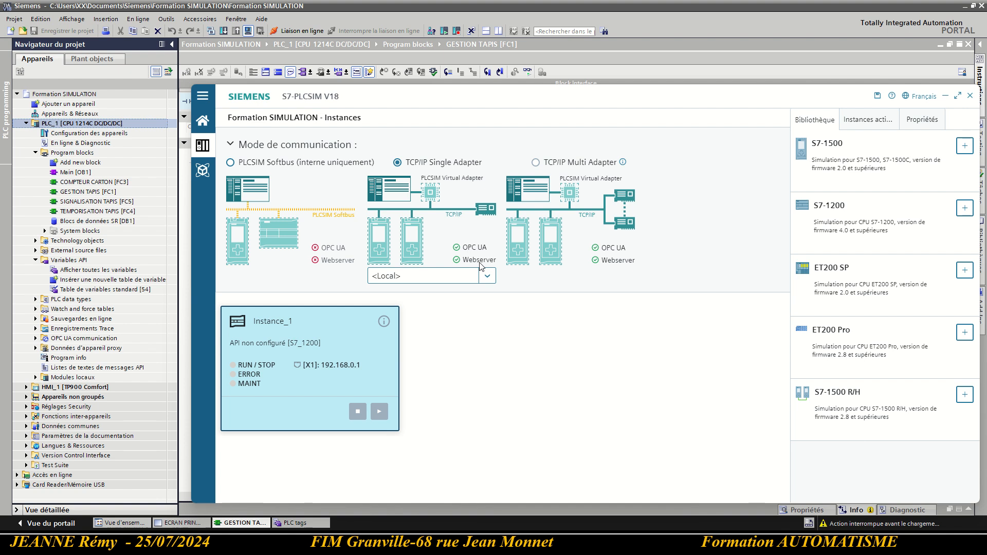
pyautogui.click(490, 275)
pyautogui.click(490, 276)
pyautogui.click(536, 162)
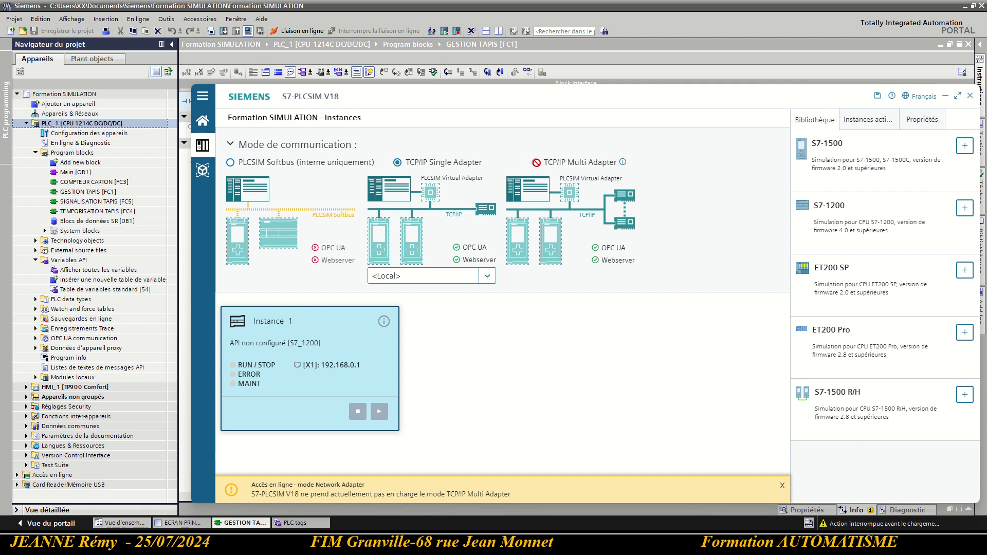
pyautogui.click(242, 164)
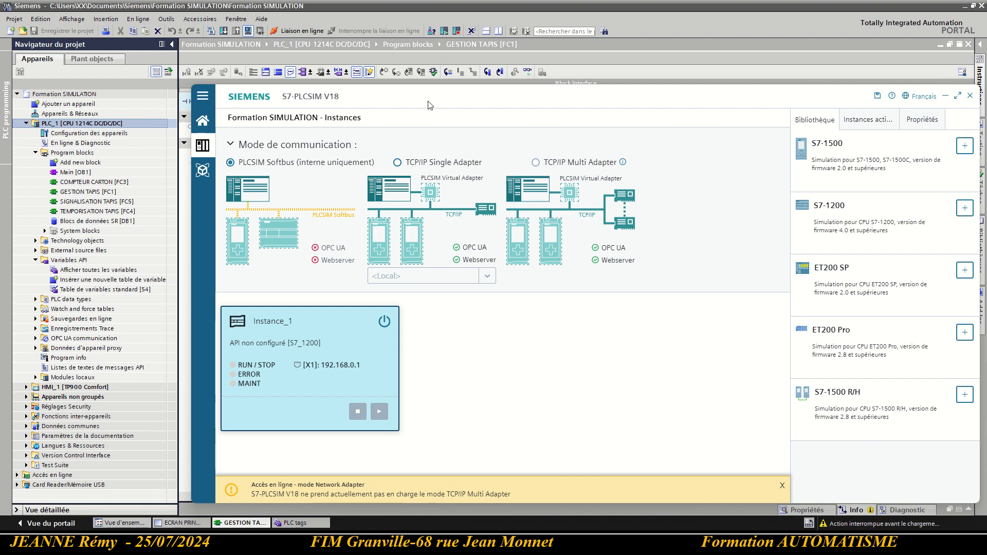
# - Maximize the S7-PLCSIM window and power on Instance_1
pyautogui.moveTo(428, 101); pyautogui.dragTo(385, 73)
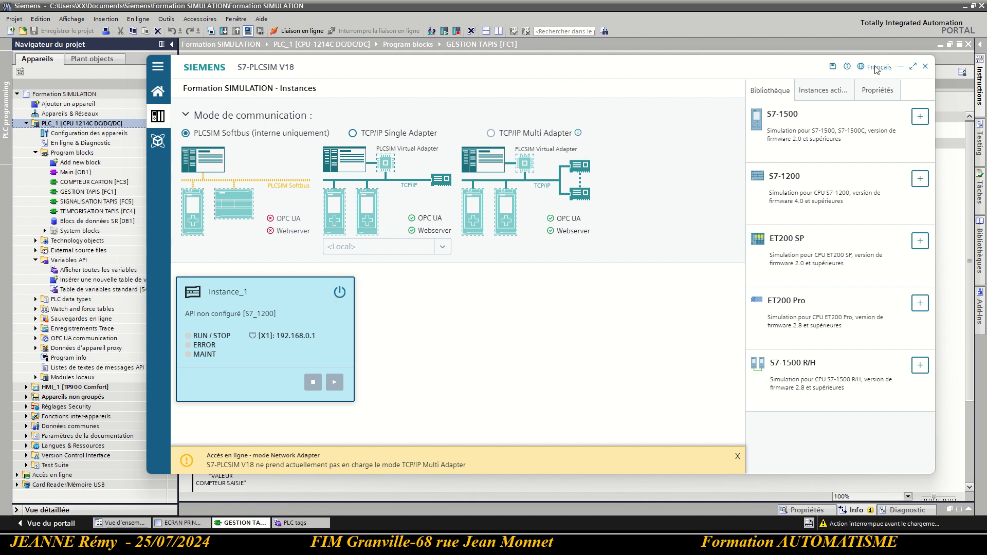
pyautogui.click(913, 67)
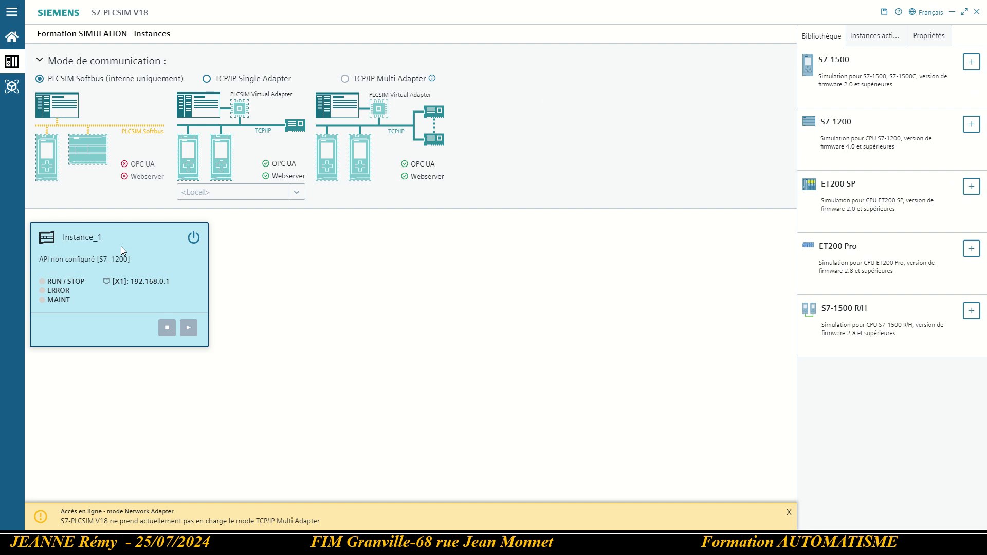
pyautogui.click(194, 240)
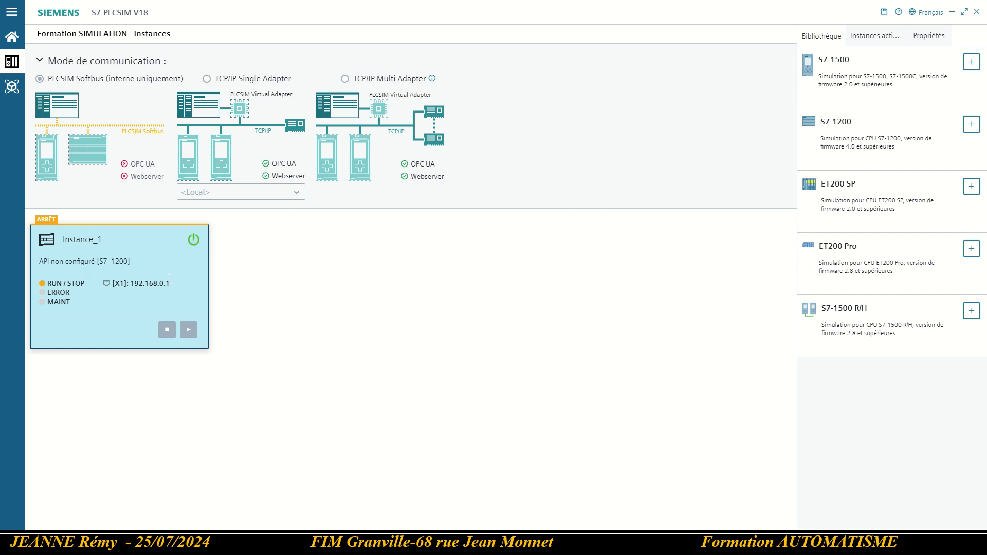
# - Switch to the extended download dialog of PLC_1 in TIA Portal and set the PG/PC interface to PLCSIM
pyautogui.moveTo(577, 15); pyautogui.dragTo(551, 136)
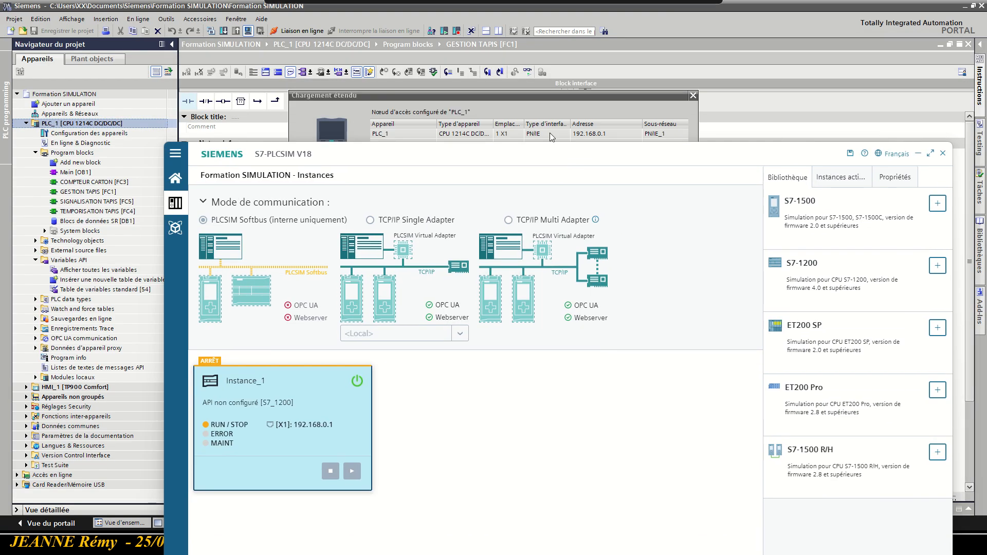
pyautogui.click(564, 92)
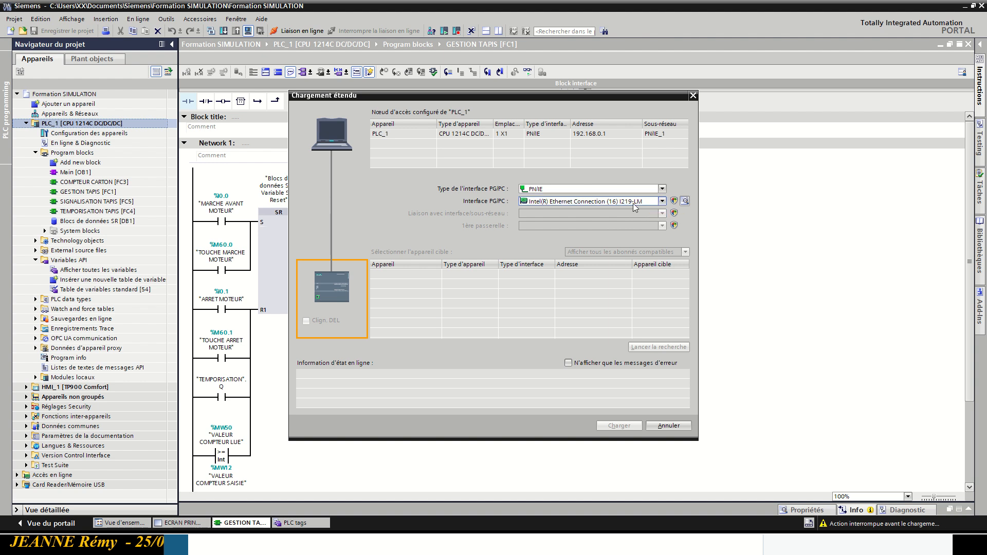
pyautogui.click(663, 202)
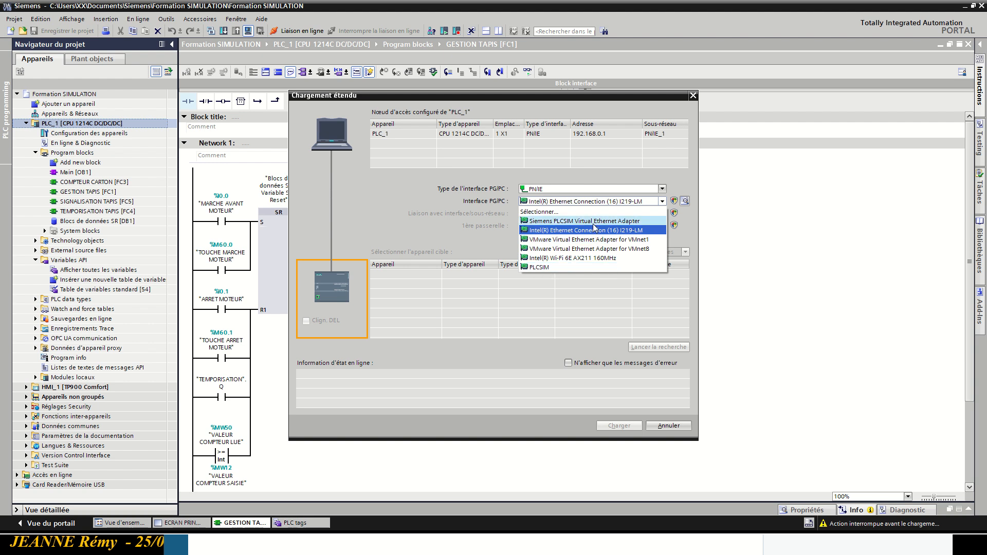
pyautogui.click(545, 220)
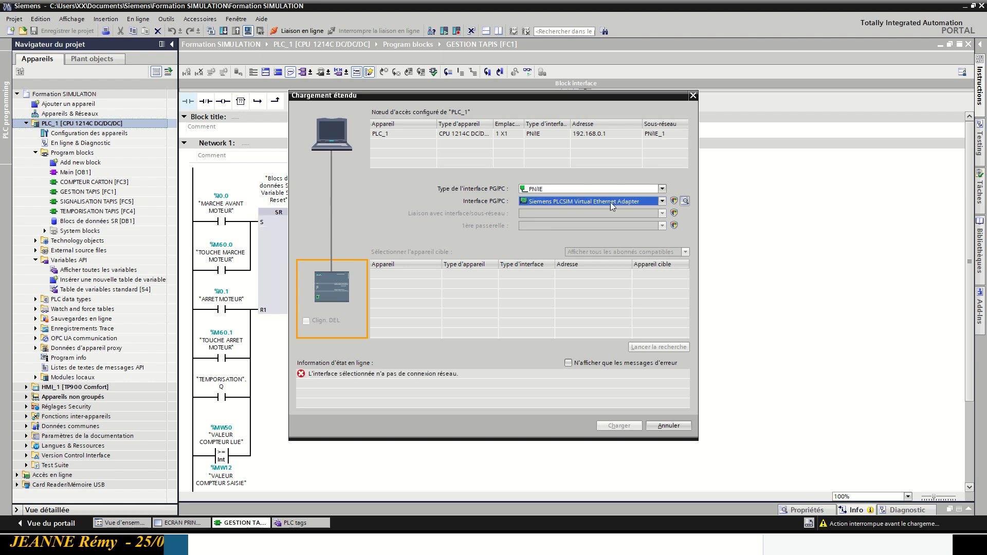
pyautogui.click(662, 201)
pyautogui.click(580, 265)
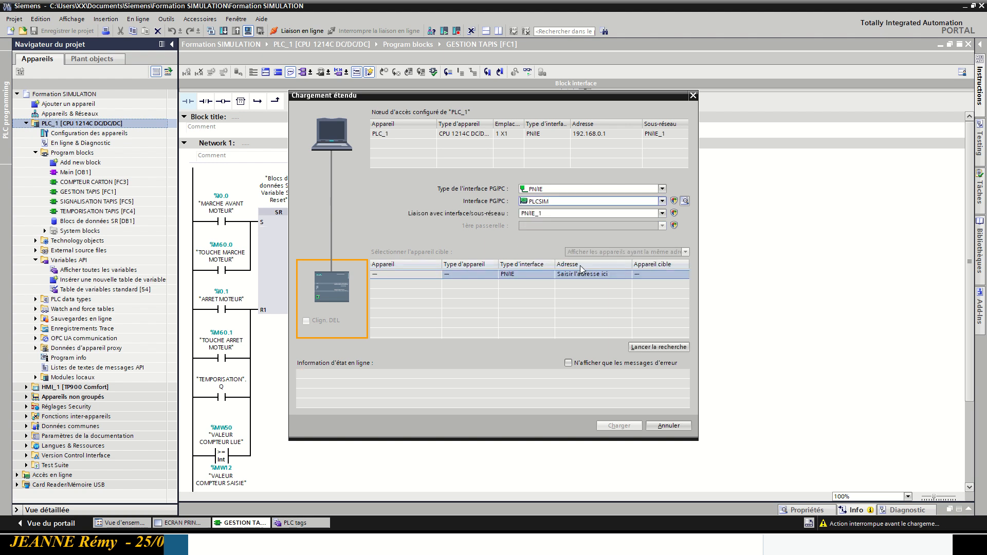
# - Try a device search over the Siemens PLCSIM Virtual Ethernet Adapter and return the PG/PC interface to PLCSIM
pyautogui.click(619, 202)
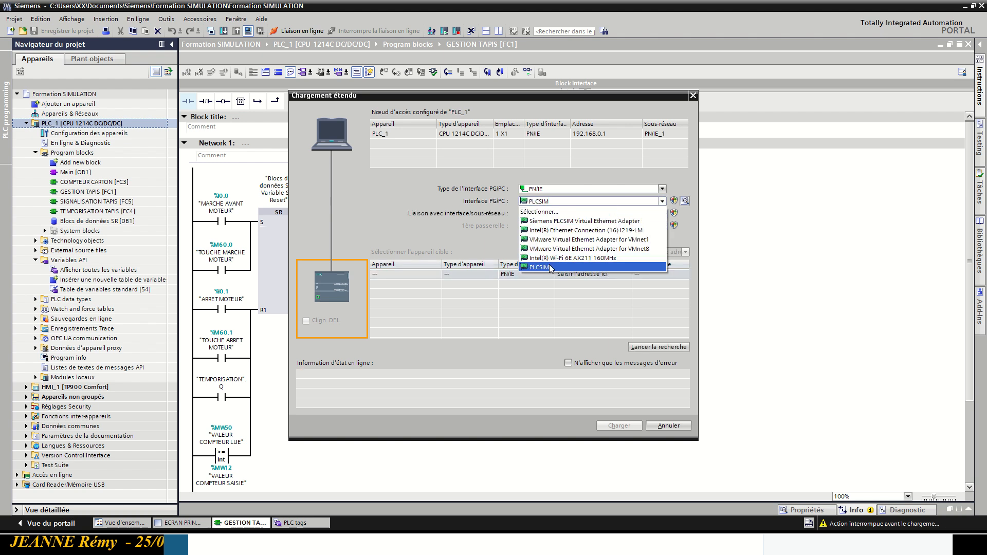
pyautogui.click(560, 220)
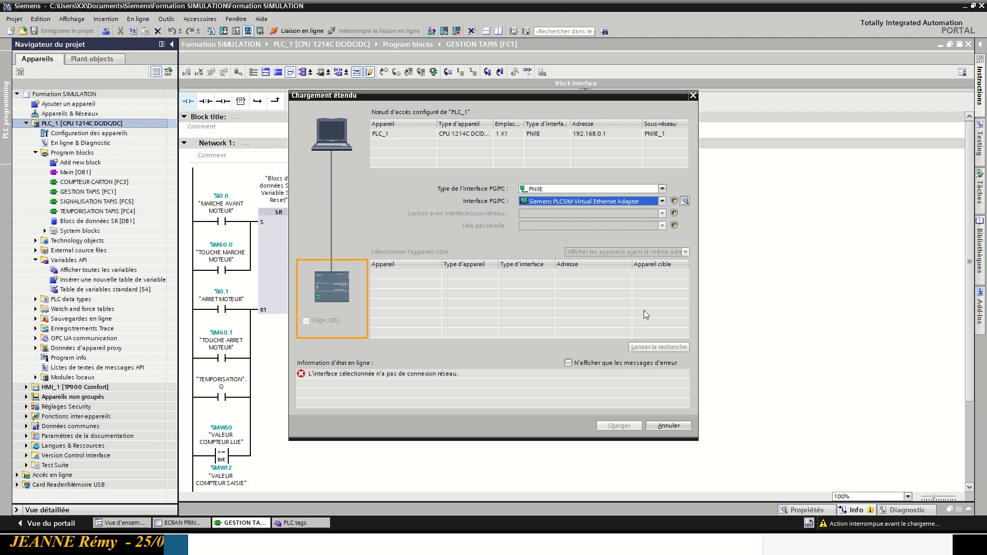
pyautogui.click(675, 346)
pyautogui.click(663, 201)
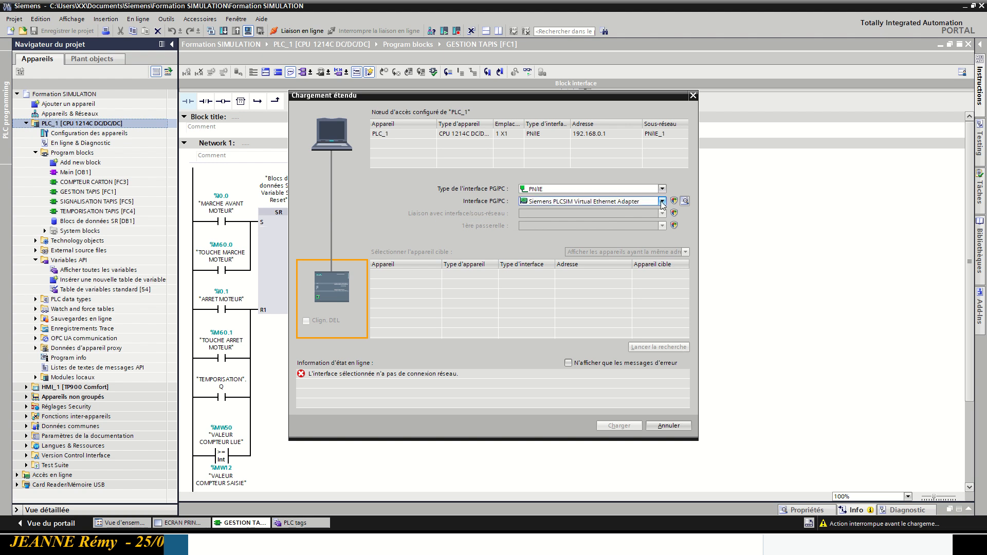
pyautogui.click(575, 269)
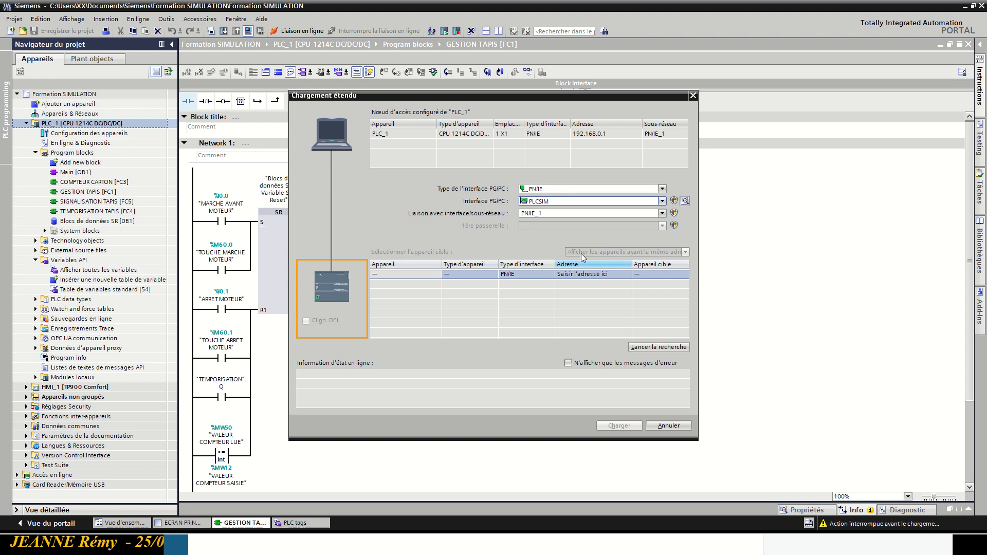
# - Keep PLCSIM as the PG/PC interface, search for target devices and widen the device type column of the results
pyautogui.click(586, 203)
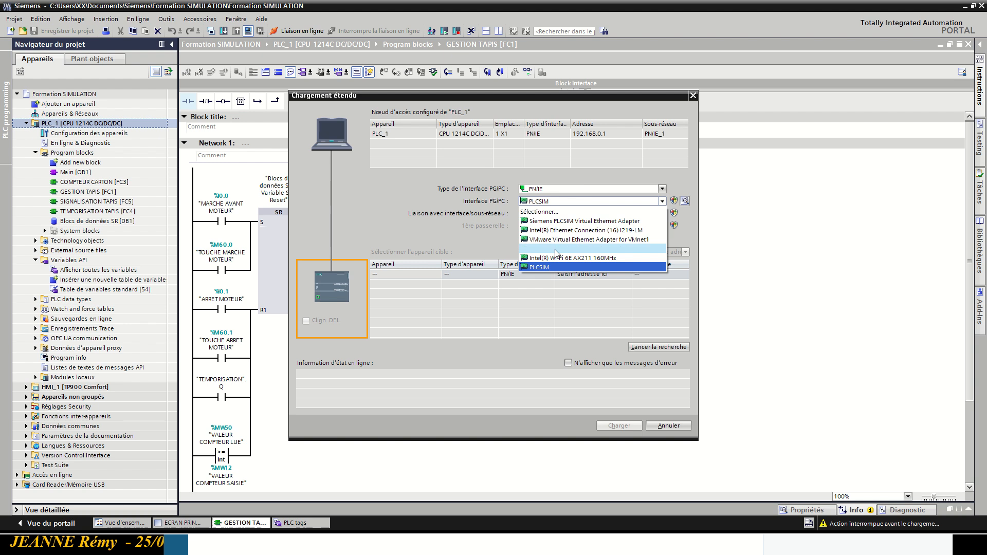
pyautogui.click(564, 267)
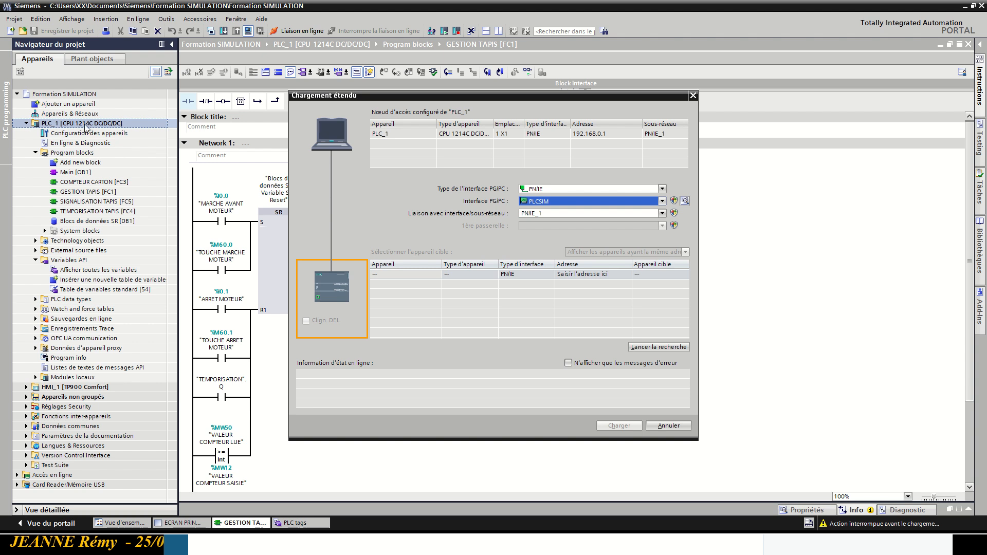
pyautogui.click(586, 202)
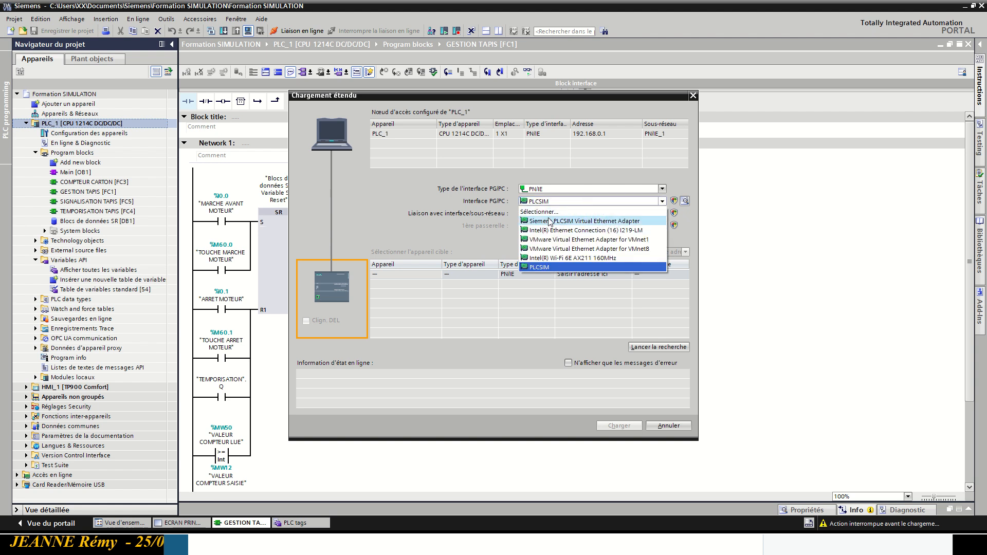
pyautogui.click(545, 267)
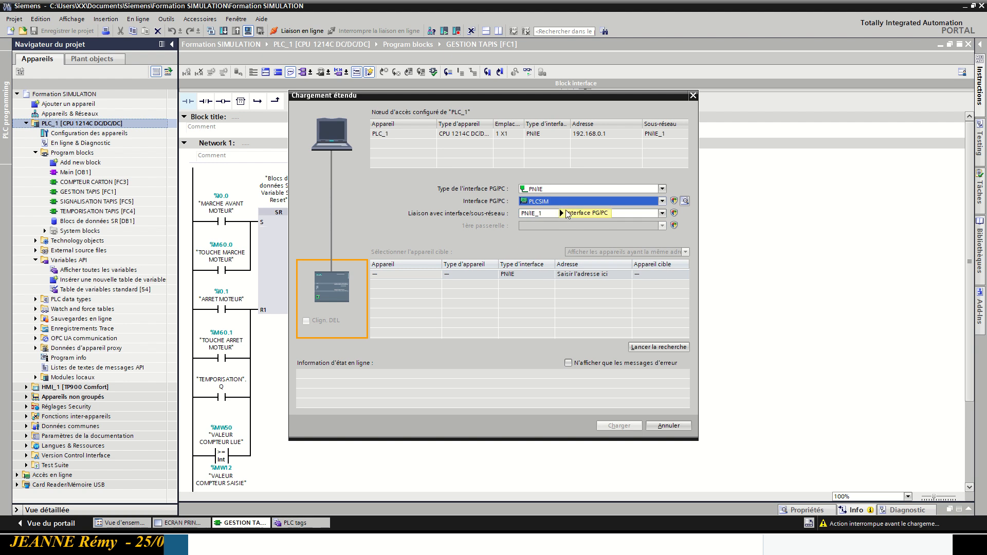
pyautogui.click(658, 347)
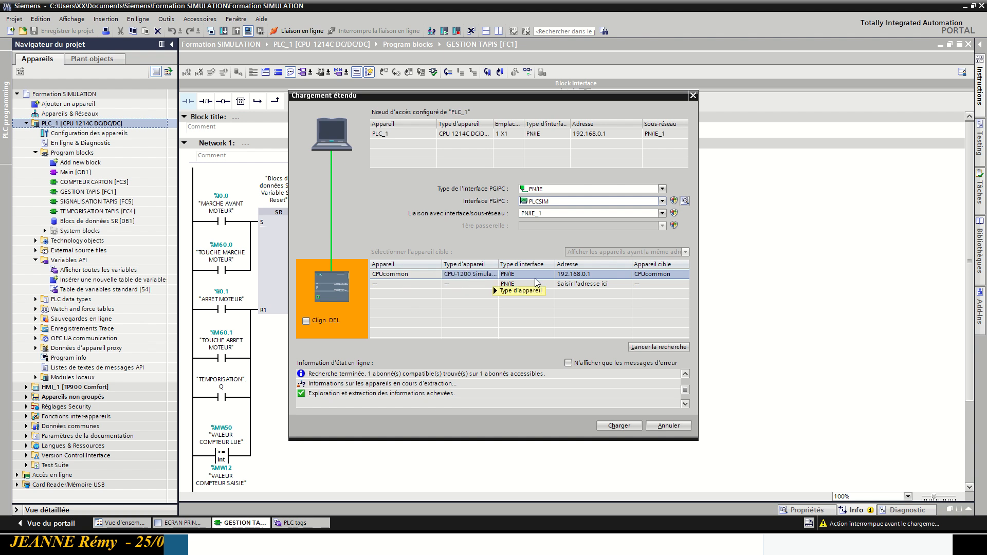
pyautogui.moveTo(496, 264); pyautogui.dragTo(561, 264)
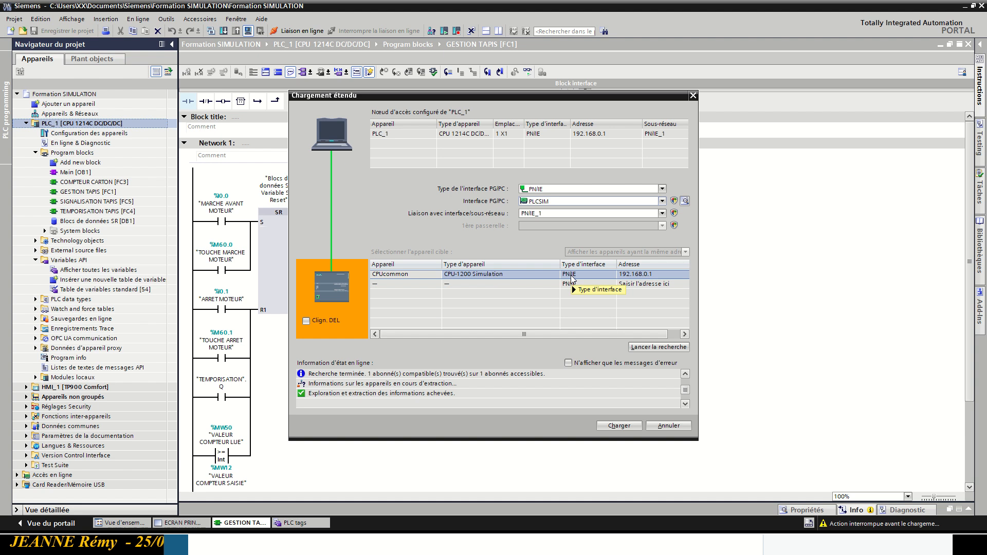
# - Load PLC_1 into the simulated CPU at 192.168.0.1, minimize the S7-PLCSIM window and confirm the load preview
pyautogui.click(632, 424)
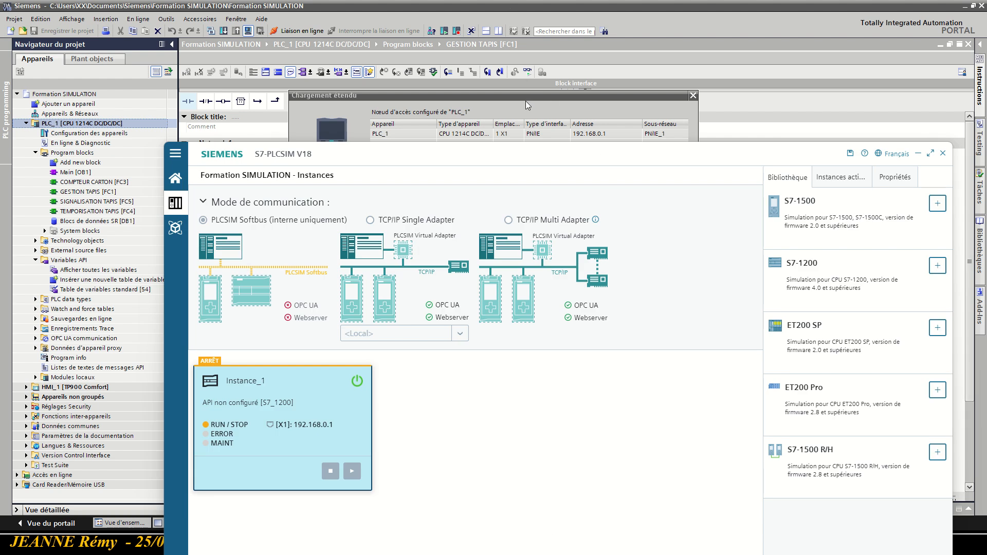
pyautogui.click(917, 153)
pyautogui.click(517, 333)
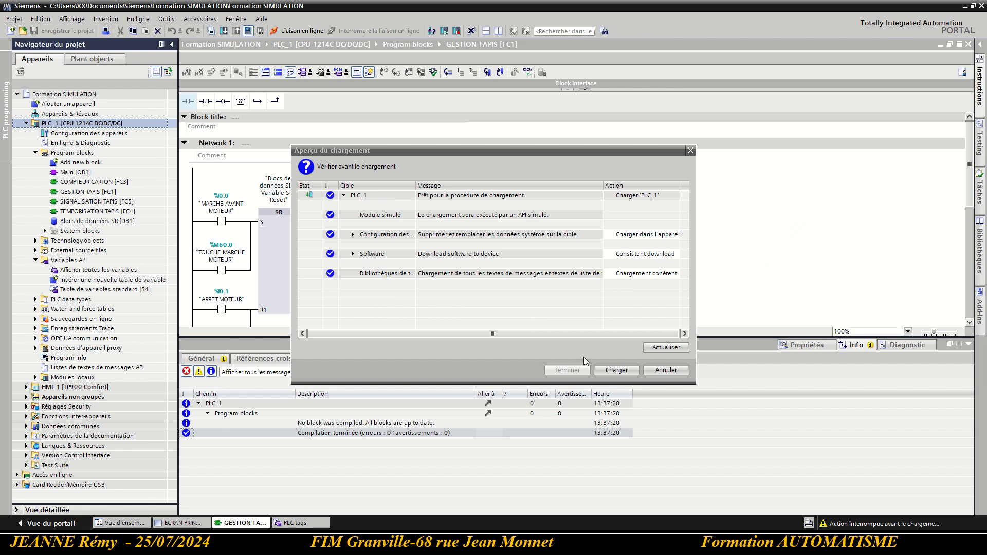
pyautogui.click(620, 370)
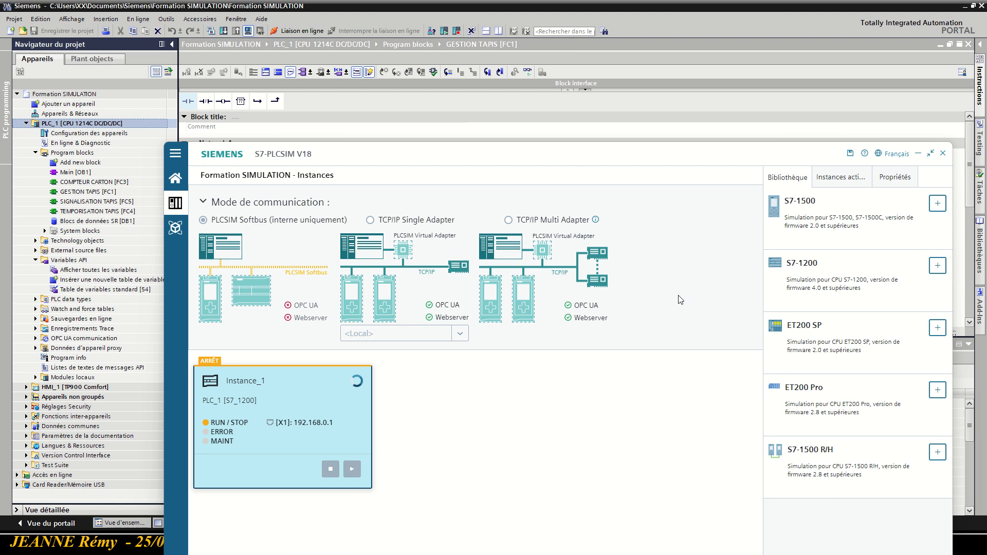
# - Move the S7-PLCSIM window aside, expand the module start entry in TIA Portal's load results and finish the load with no start action
pyautogui.moveTo(568, 167); pyautogui.dragTo(869, 70)
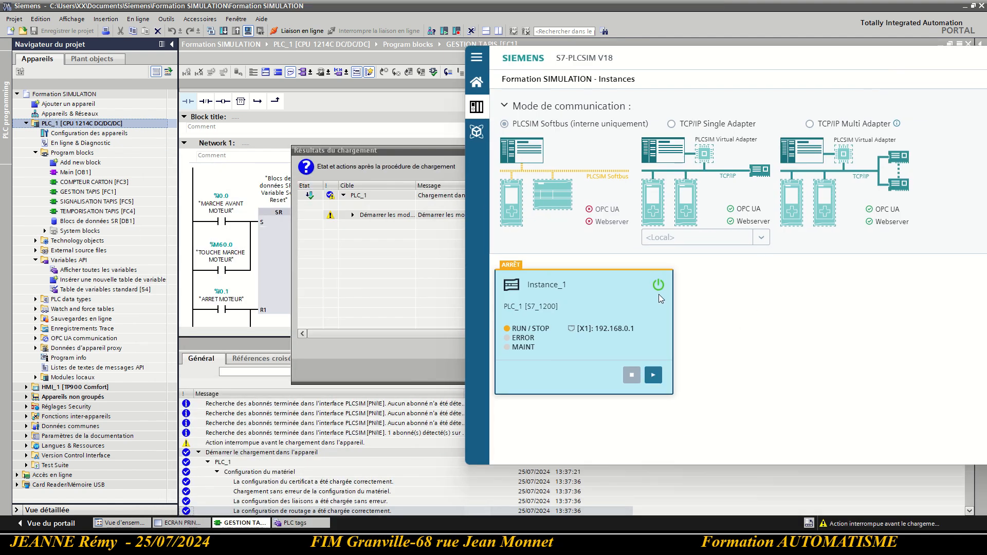
pyautogui.click(405, 291)
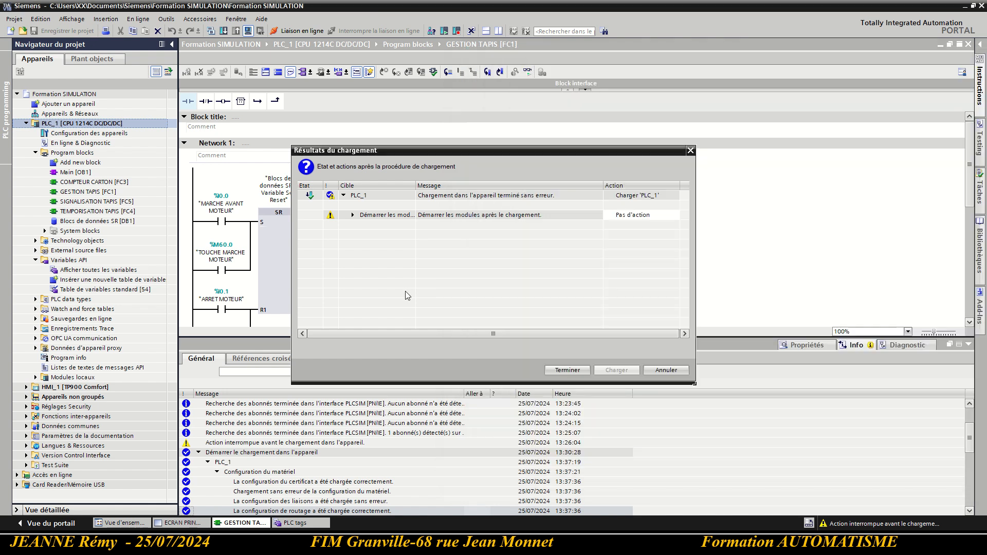
pyautogui.click(354, 215)
pyautogui.click(568, 371)
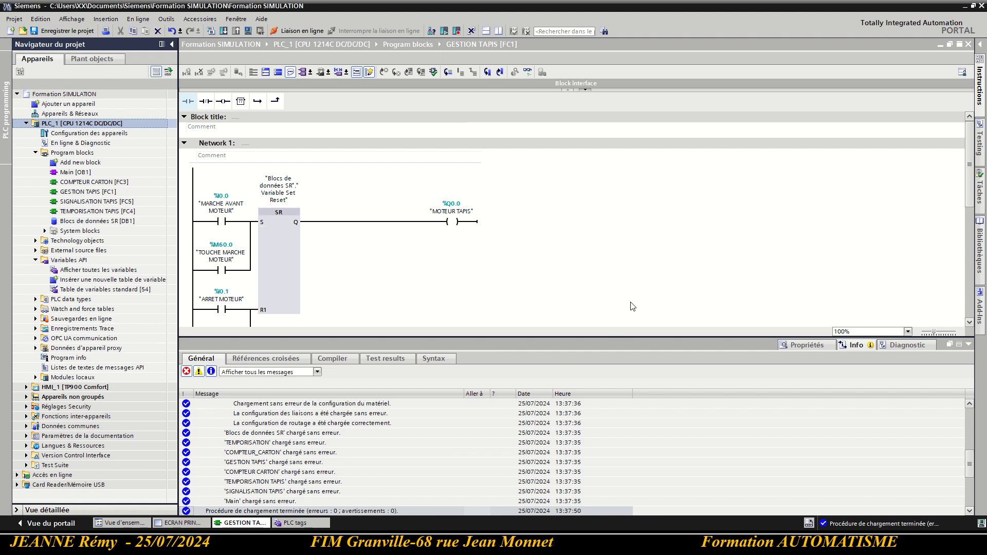
# - Bring S7-PLCSIM in front of TIA Portal and switch the CPU of Instance_1 to RUN mode
pyautogui.click(965, 6)
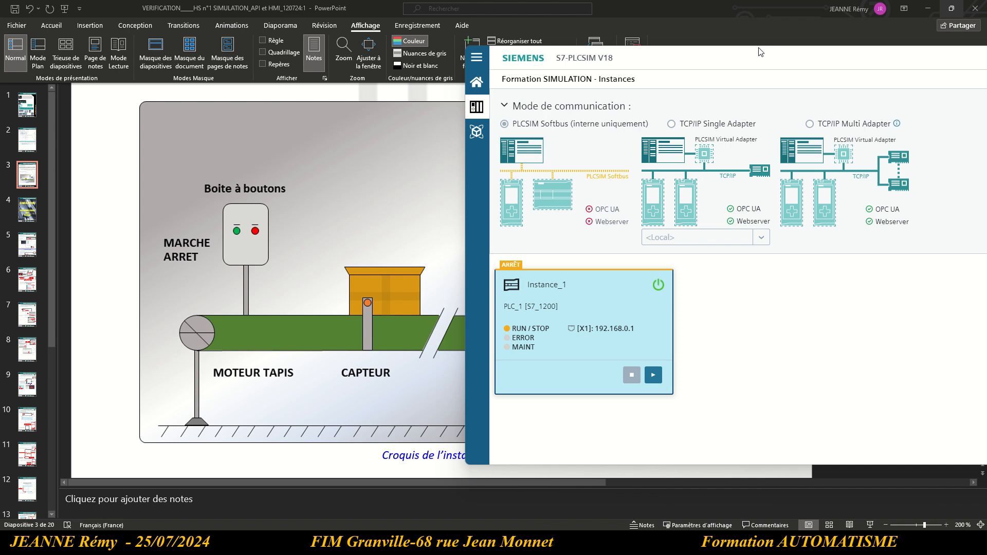
pyautogui.moveTo(756, 60); pyautogui.dragTo(352, 69)
pyautogui.moveTo(340, 4); pyautogui.dragTo(341, 5)
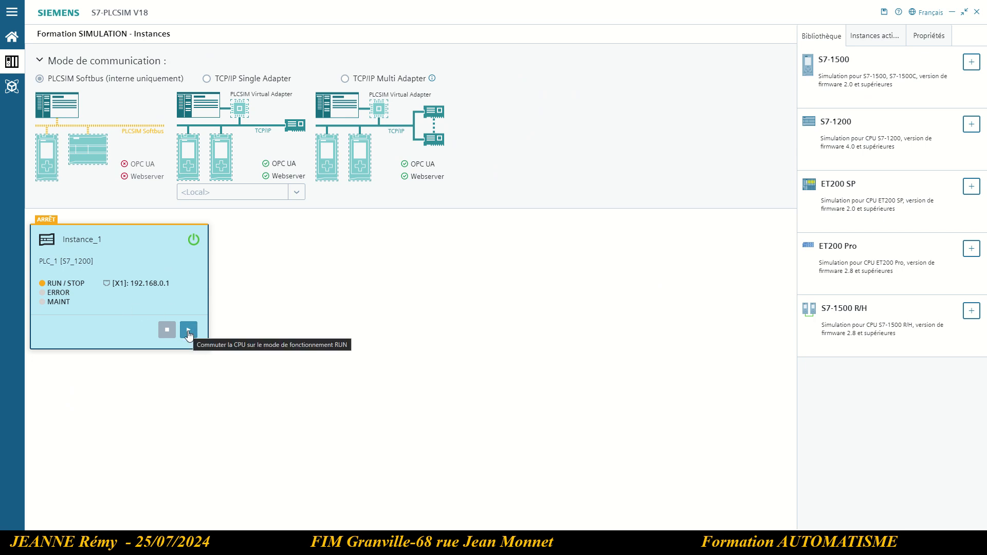
pyautogui.moveTo(377, 7); pyautogui.dragTo(486, 123)
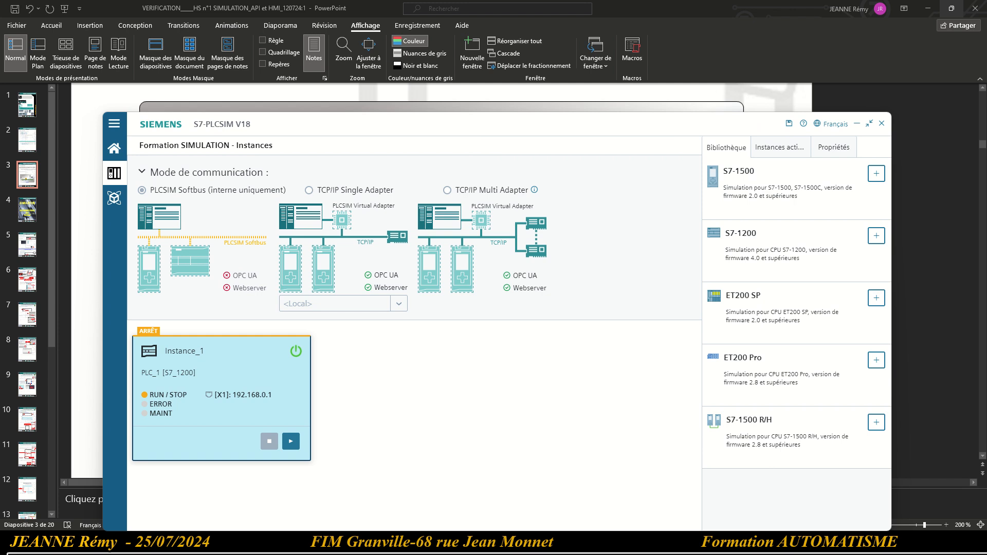
pyautogui.moveTo(986, 31); pyautogui.dragTo(408, 0)
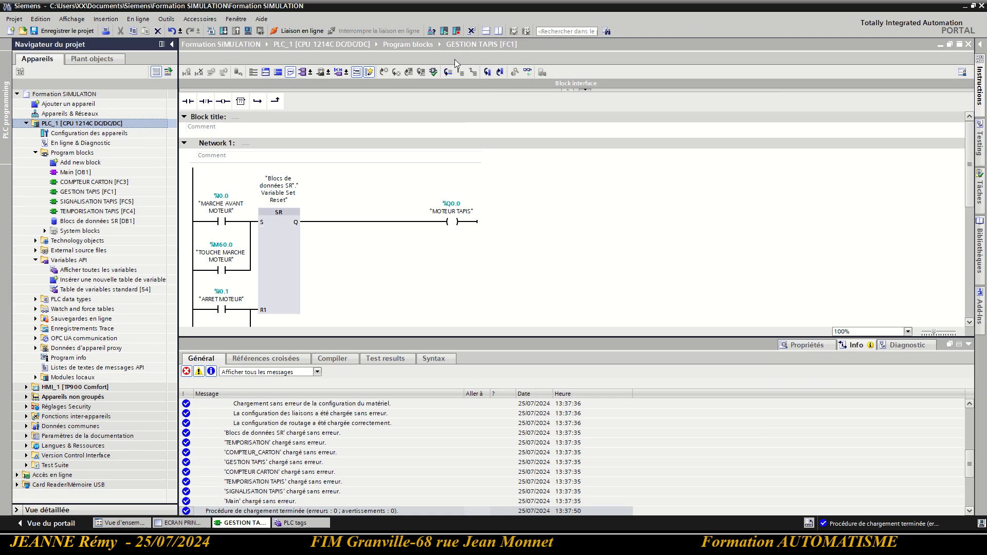
pyautogui.click(445, 33)
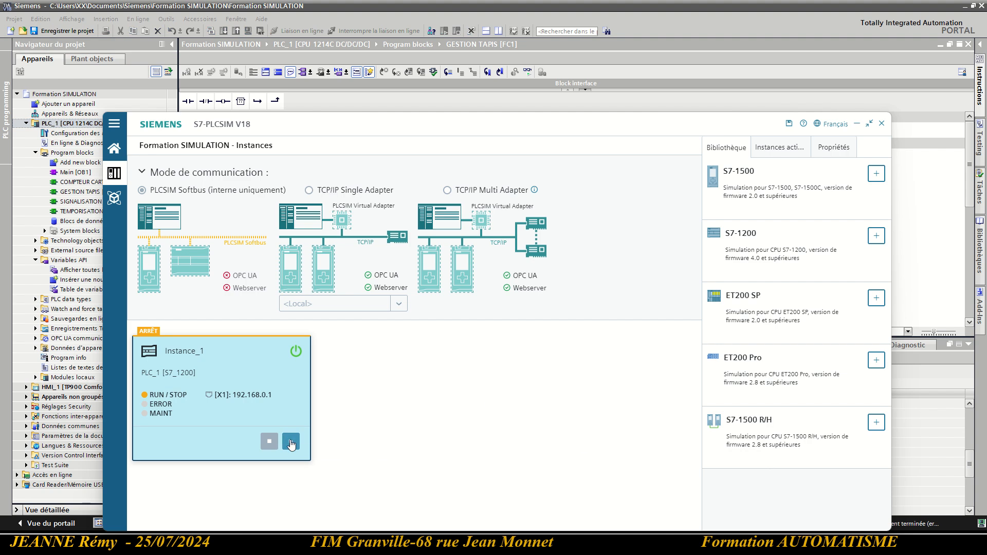
pyautogui.click(291, 442)
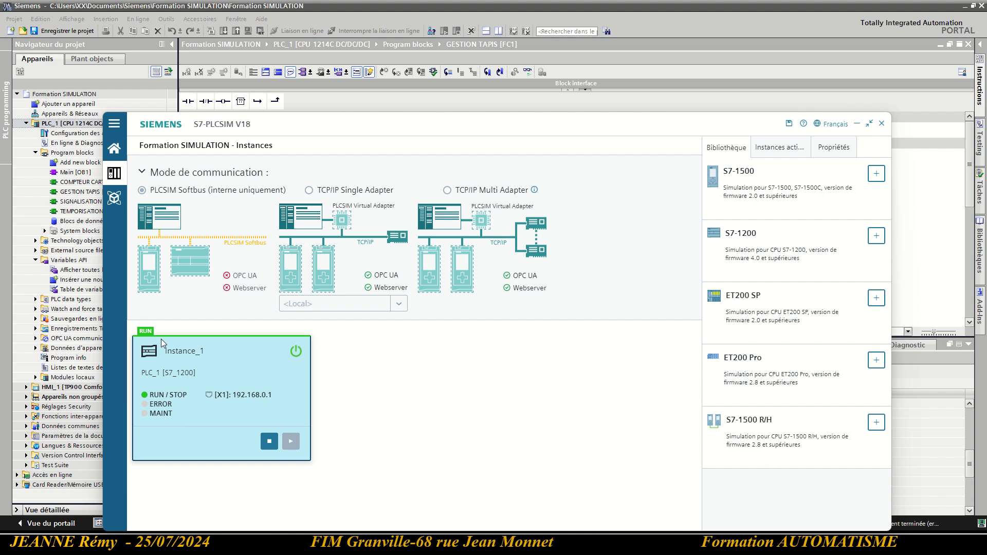
# - Show the S7-PLCSIM start page, reopen the recent workspace Formation SIMULATION and move the window clear of the project tree
pyautogui.moveTo(432, 121); pyautogui.dragTo(400, 102)
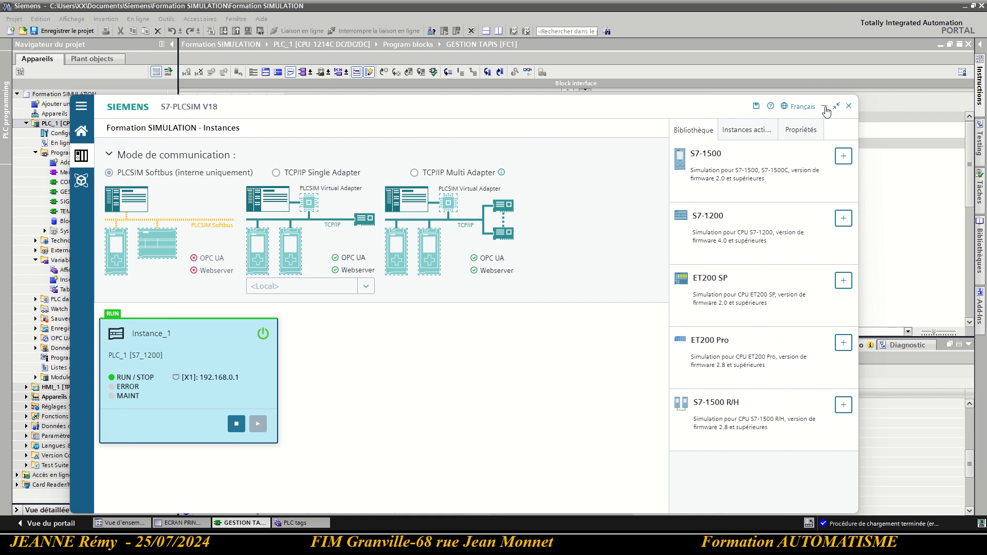
pyautogui.click(825, 107)
pyautogui.click(81, 130)
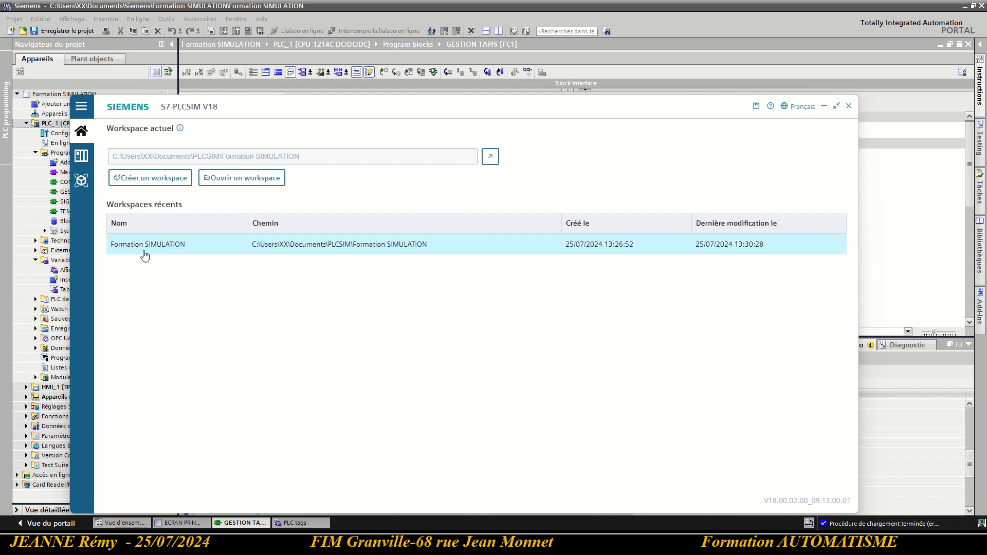
pyautogui.doubleClick(148, 254)
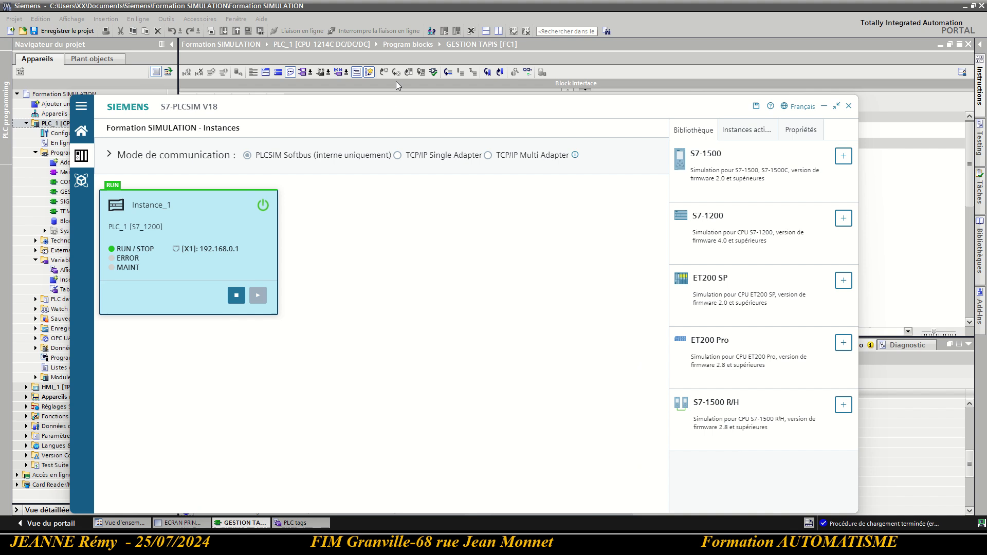
pyautogui.moveTo(404, 96); pyautogui.dragTo(542, 70)
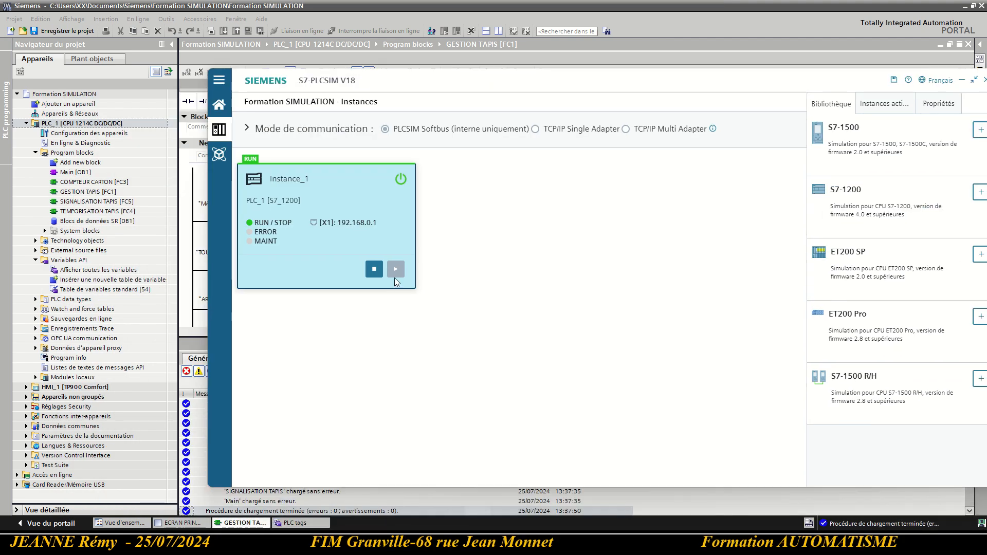
# - Return to TIA Portal, select PLC_1 in the project tree and place the S7-PLCSIM window beside the start of the ladder network
pyautogui.click(455, 9)
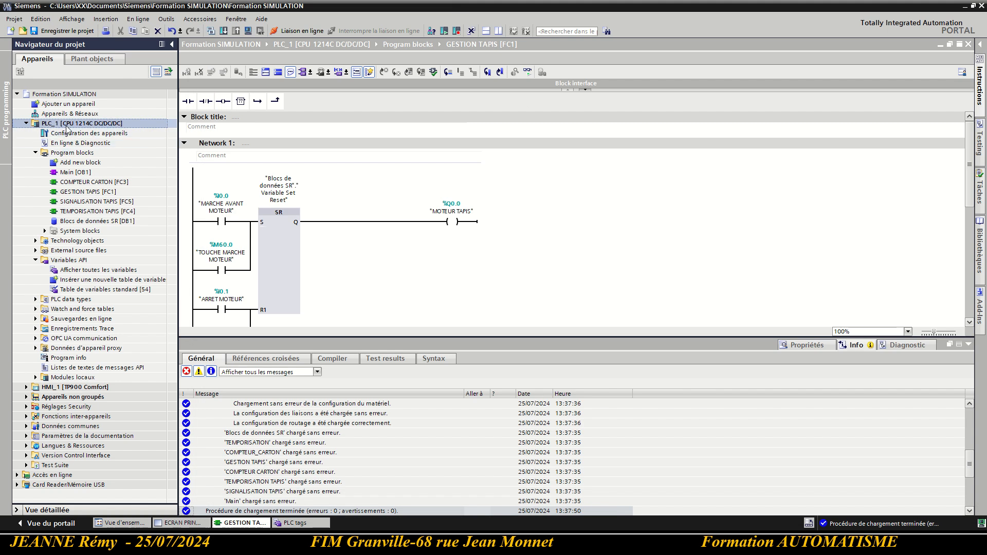
pyautogui.click(75, 192)
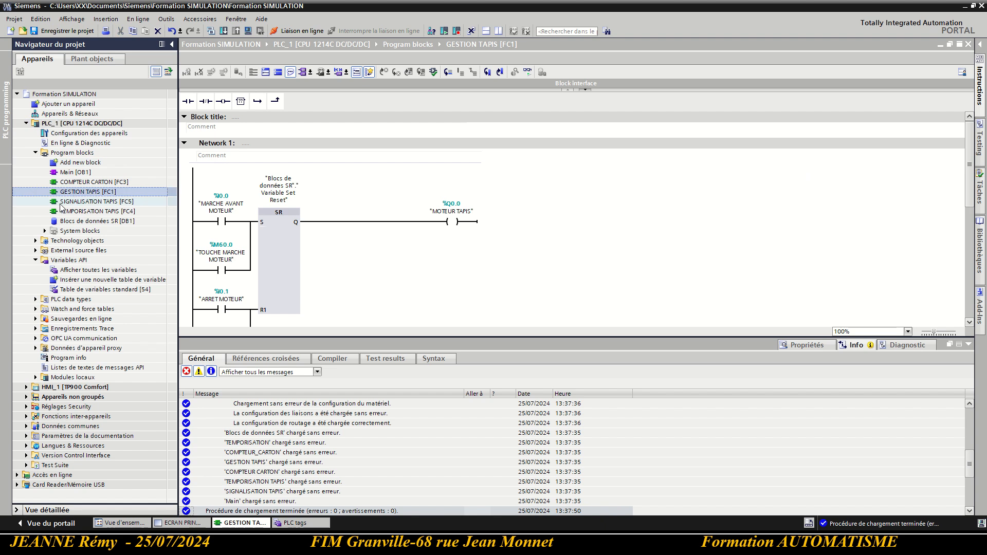
pyautogui.click(62, 210)
pyautogui.click(68, 125)
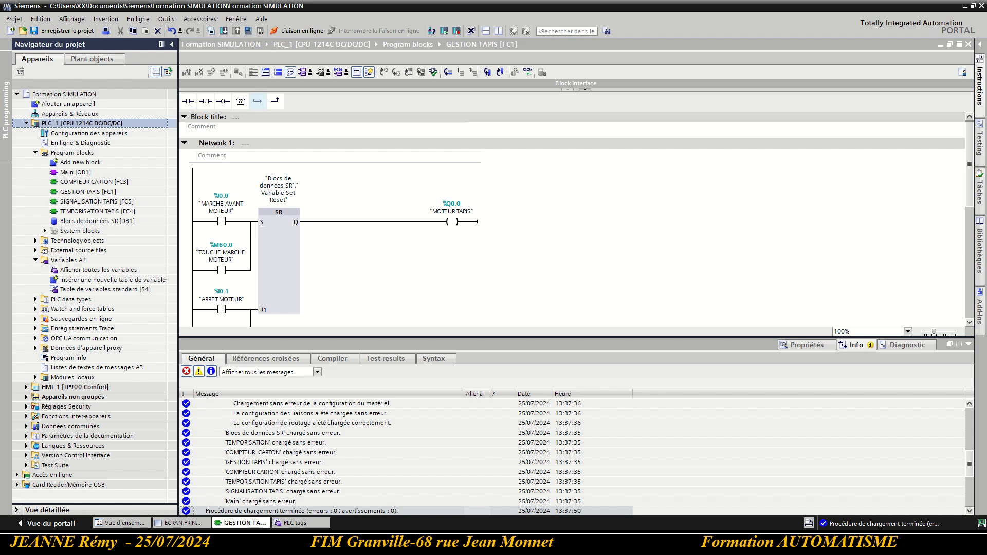
pyautogui.click(566, 545)
pyautogui.moveTo(542, 85); pyautogui.dragTo(787, 88)
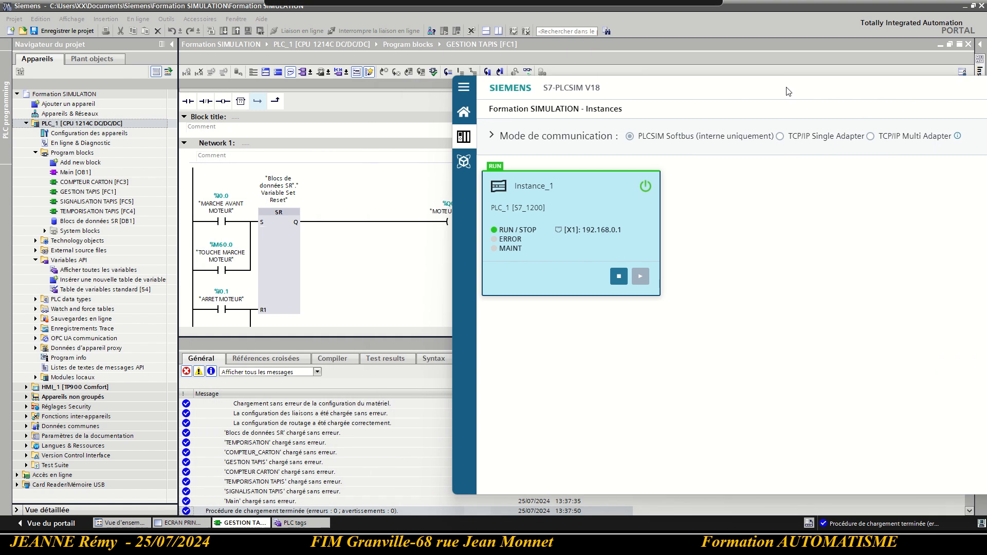
# - Load PLC_1 into the simulated CPU again from TIA Portal, check the instance in S7-PLCSIM and finish the load results
pyautogui.click(87, 124)
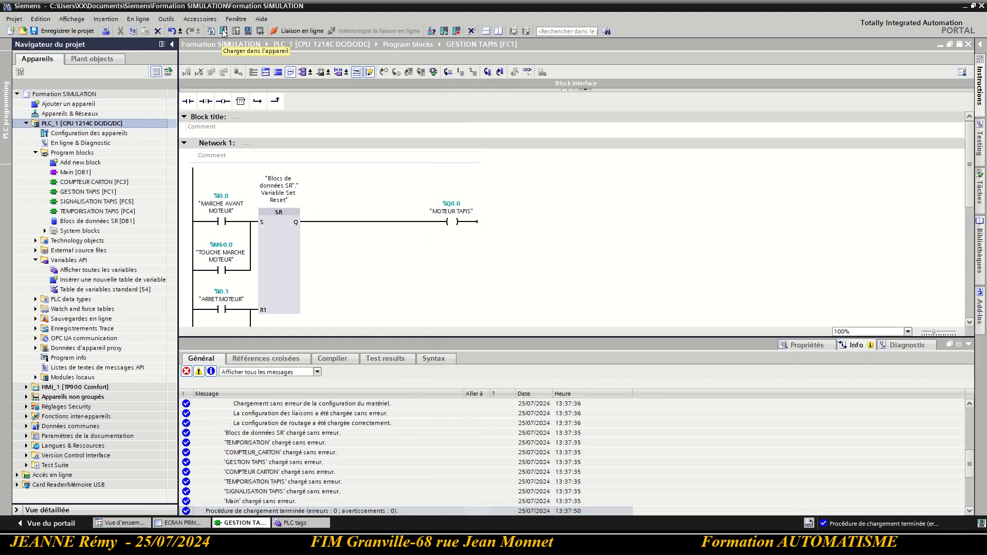
pyautogui.click(224, 32)
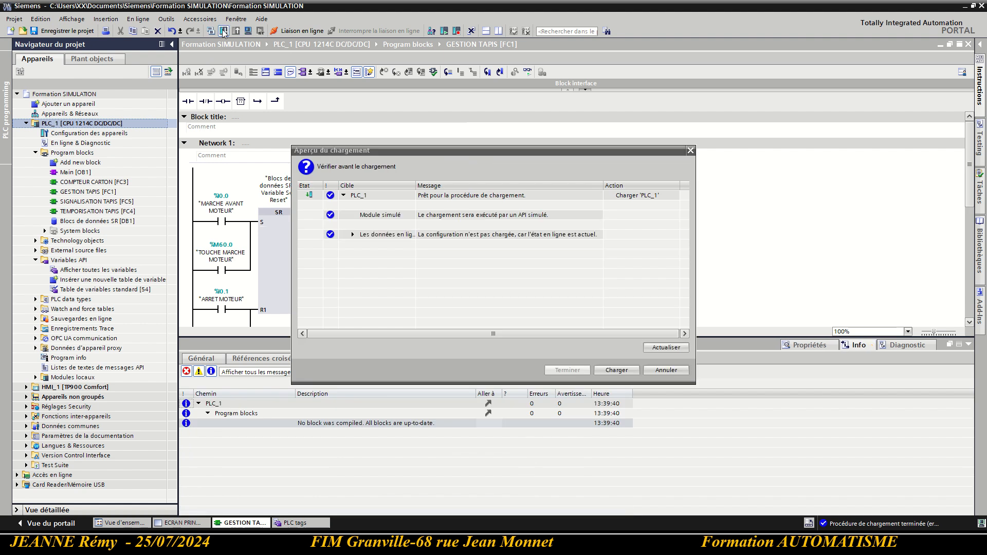
pyautogui.click(616, 370)
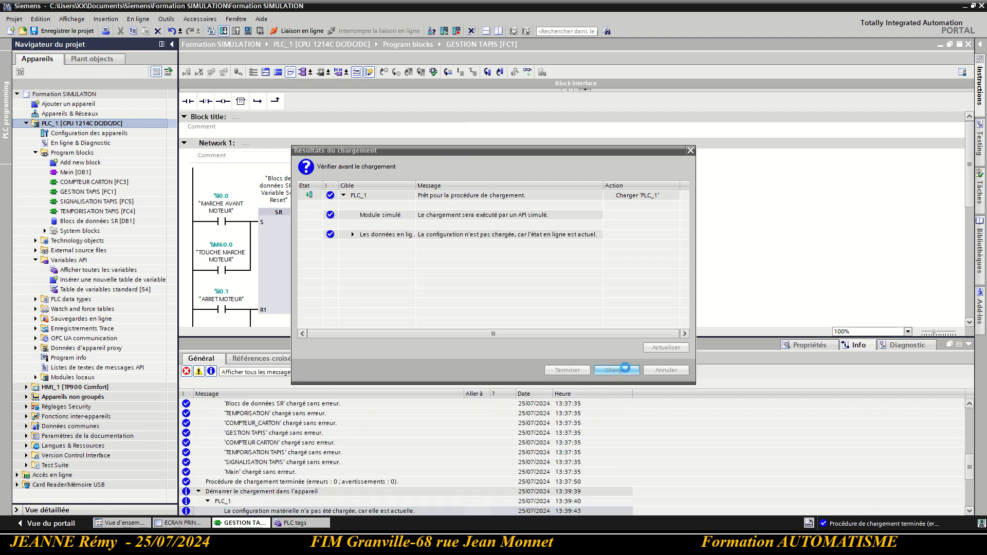
pyautogui.hotkey('alt', 'Tab')
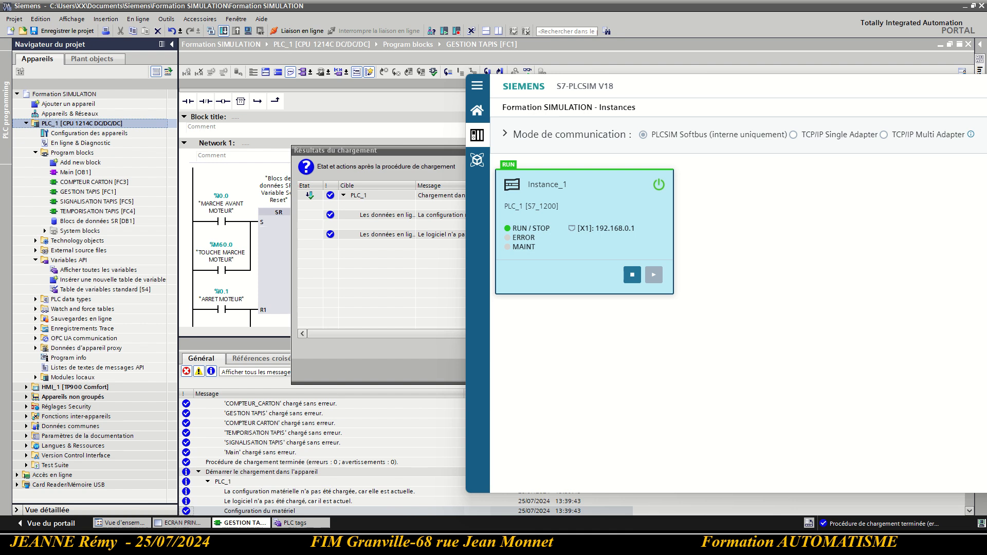
pyautogui.click(381, 291)
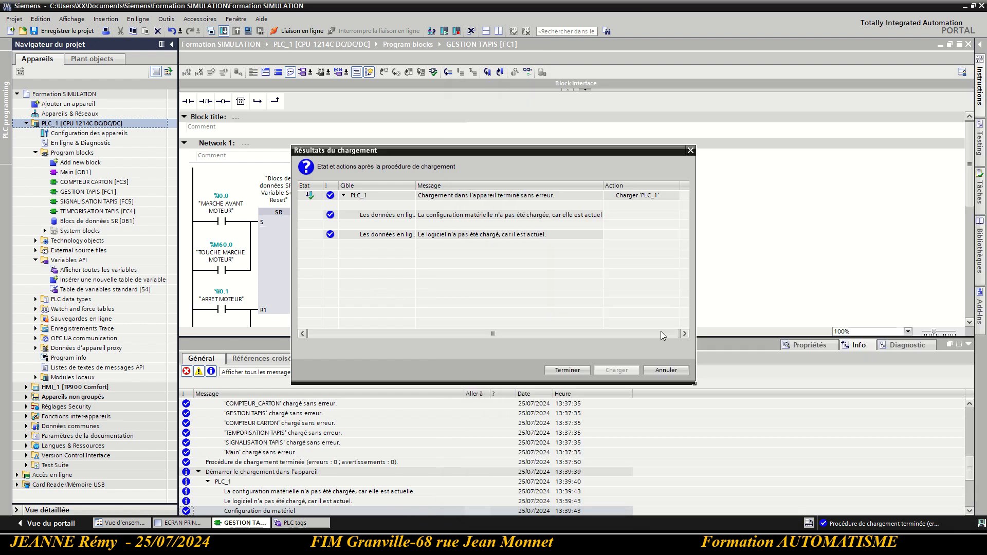
pyautogui.click(567, 376)
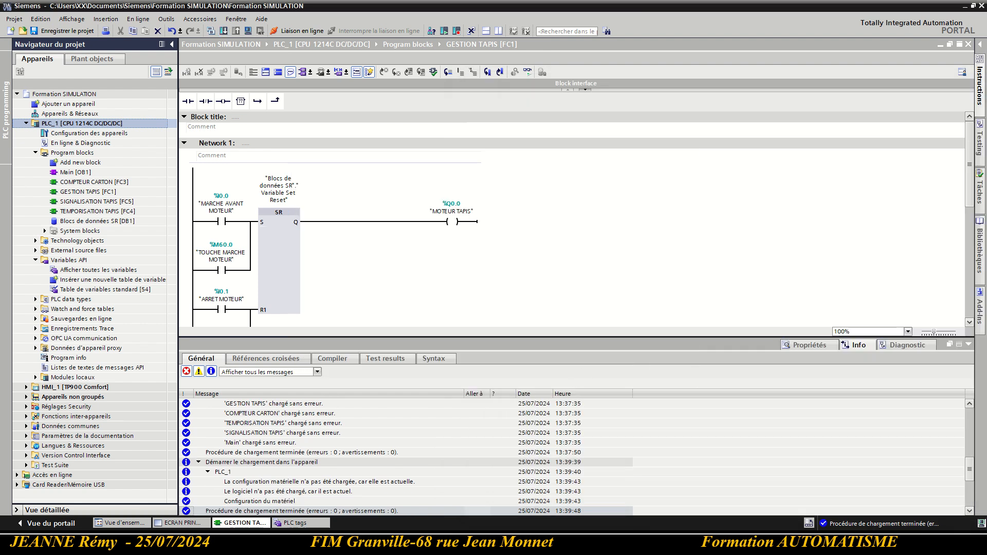